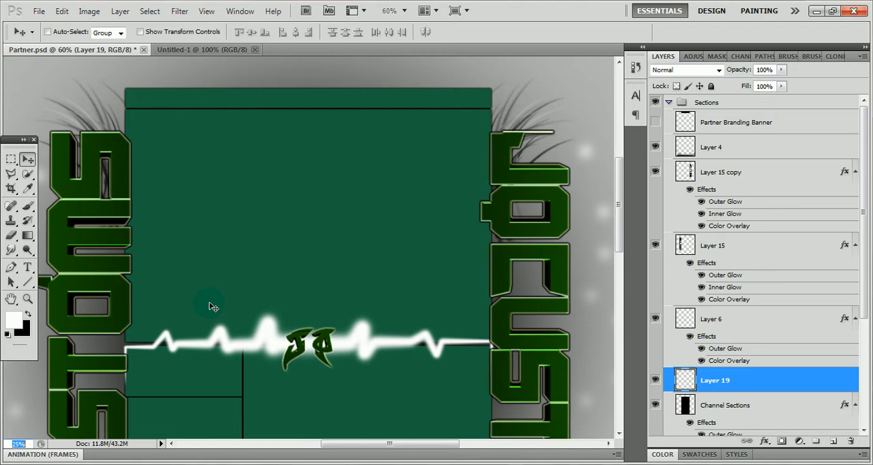
Look over the finished channel background in Partner.psd, first whole at 25% and closer at 45% zoom
{"action": "key", "text": "Return"}
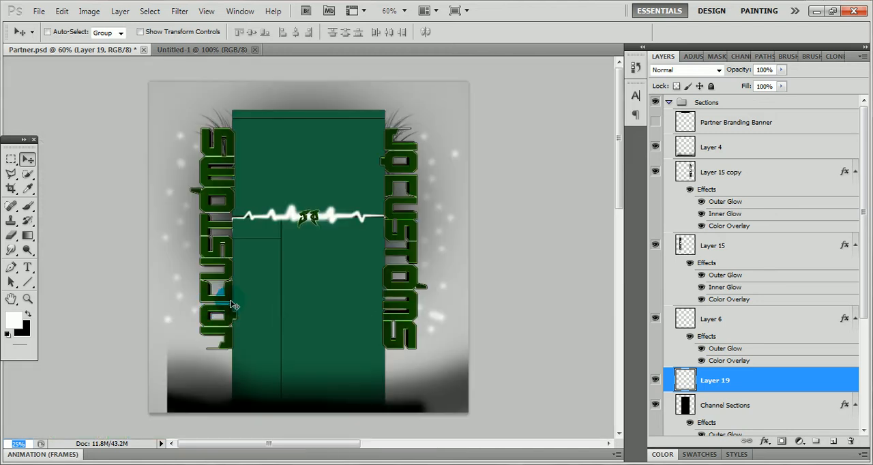
{"action": "left_click", "coordinate": [14, 444]}
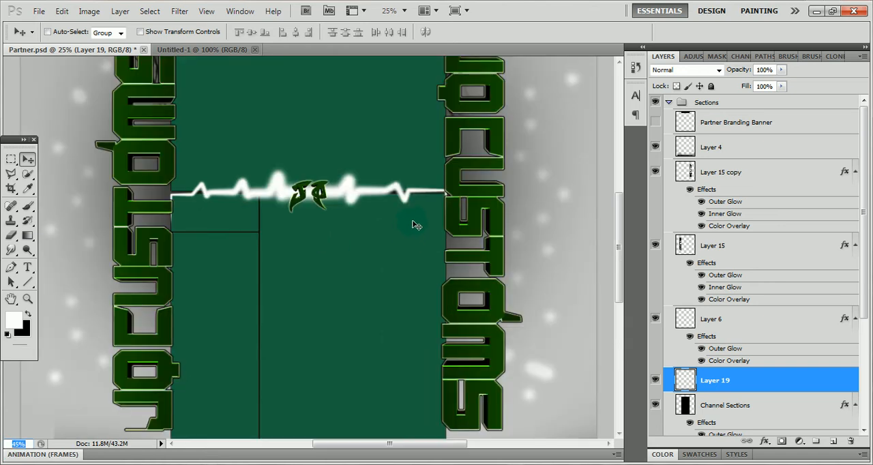
{"action": "scroll", "coordinate": [414, 221], "scroll_direction": "up", "scroll_amount": 3}
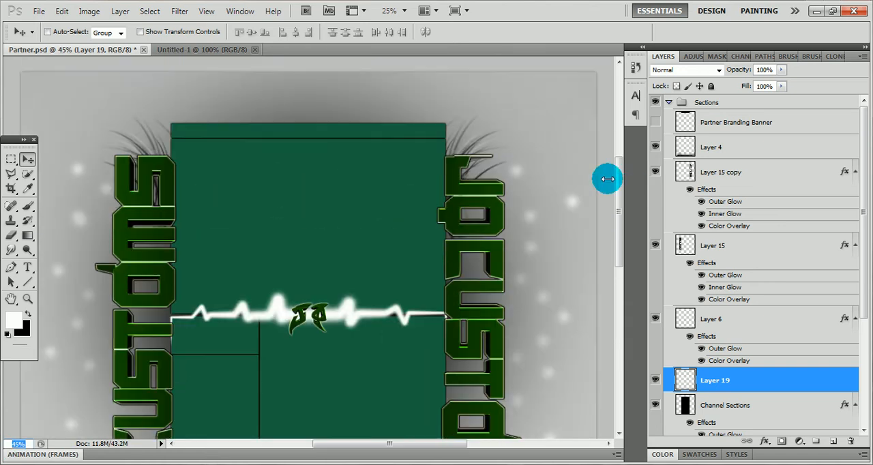
{"action": "scroll", "coordinate": [551, 189], "scroll_direction": "down", "scroll_amount": 3}
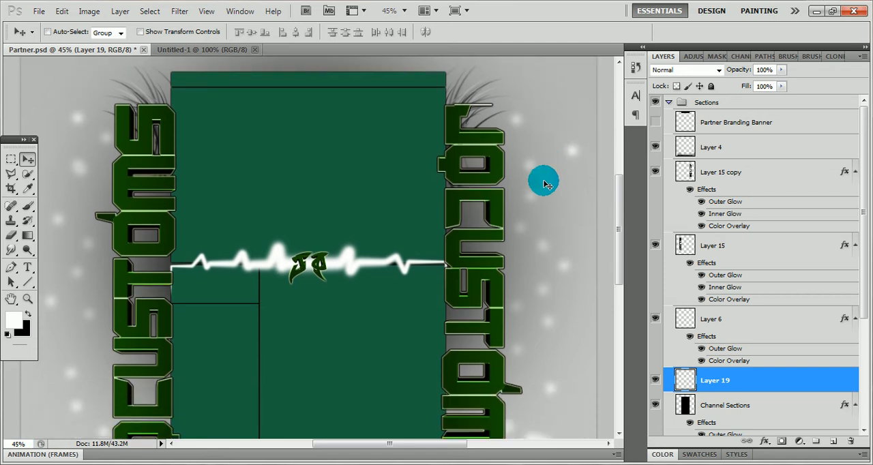
{"action": "scroll", "coordinate": [546, 184], "scroll_direction": "up", "scroll_amount": 3}
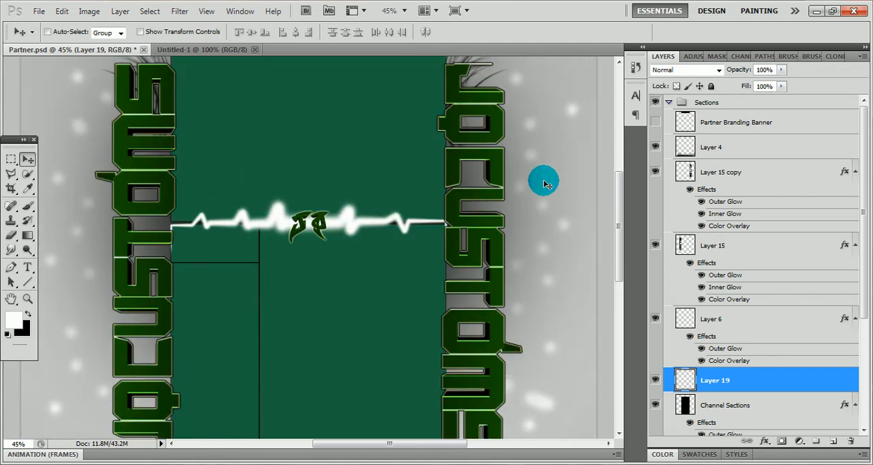
Try to open the saved Partner file from the YT Backgrounds and Pics folder
{"action": "left_click", "coordinate": [209, 51]}
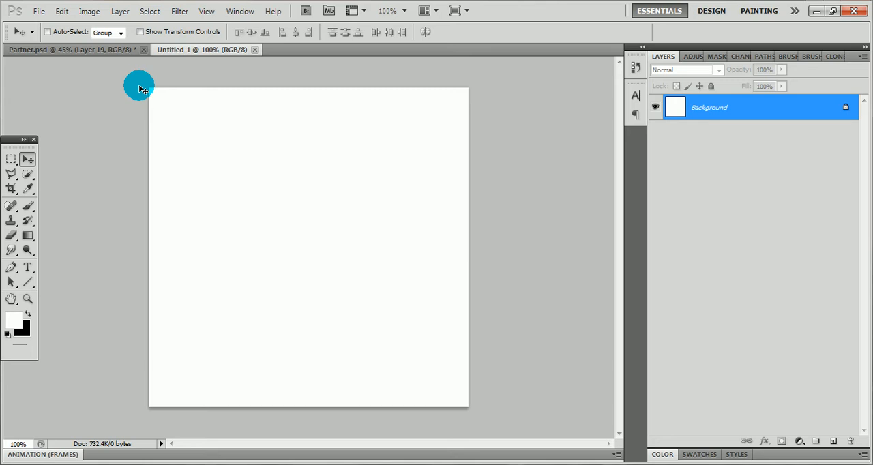
{"action": "left_click", "coordinate": [39, 13]}
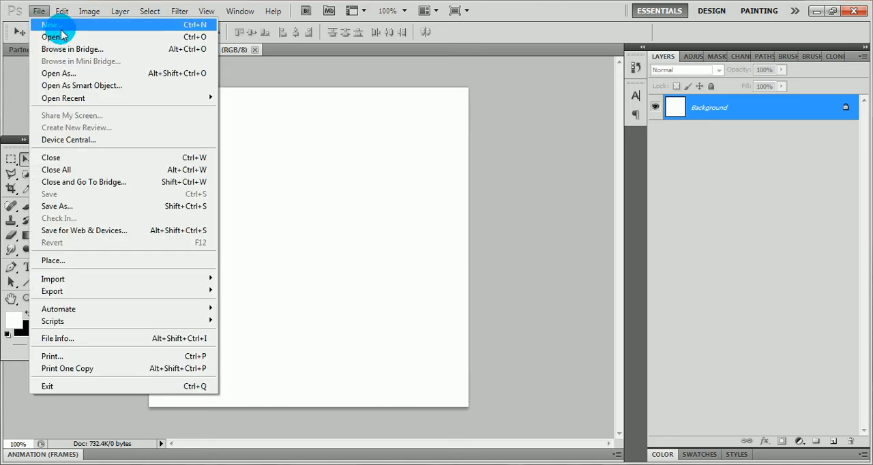
{"action": "left_click", "coordinate": [62, 38]}
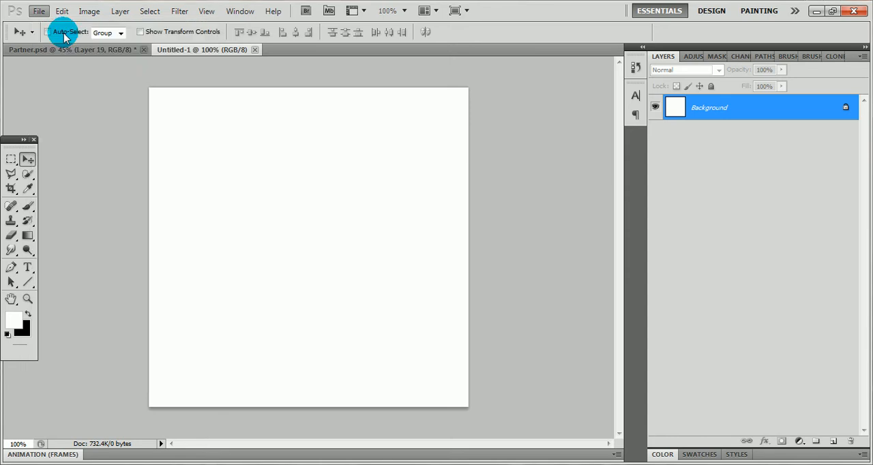
{"action": "left_click", "coordinate": [718, 208]}
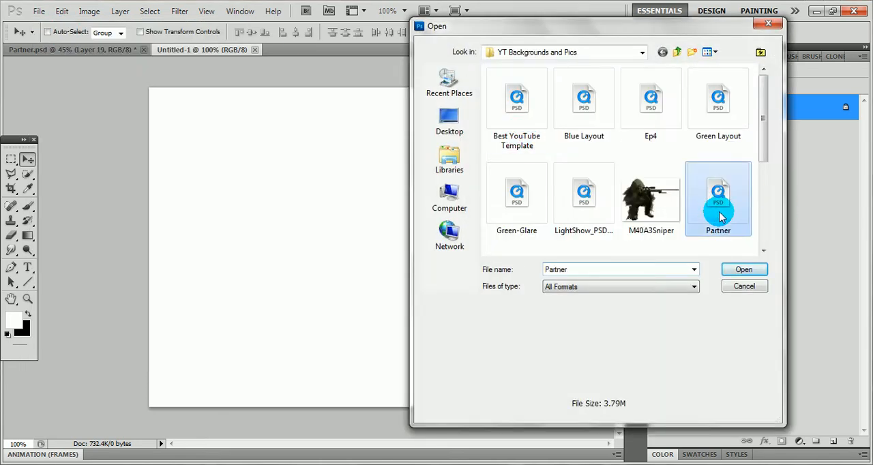
{"action": "left_click", "coordinate": [736, 267]}
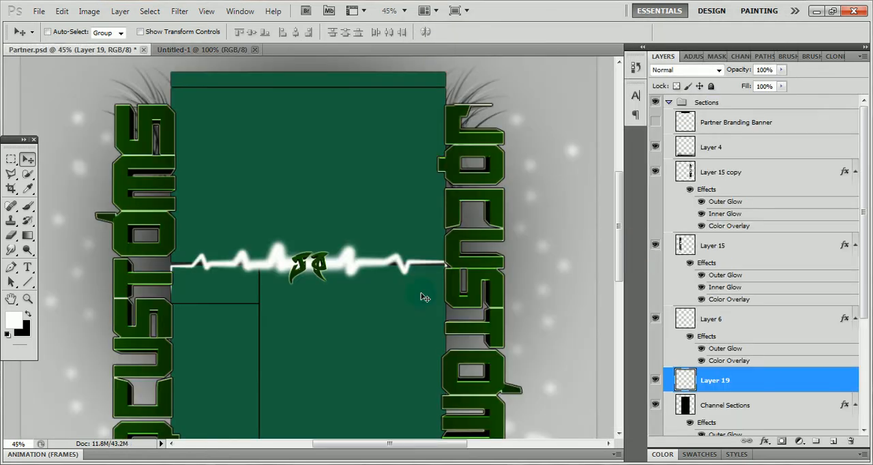
Close Partner.psd without saving its changes and reopen it from the YT Backgrounds and Pics folder
{"action": "left_click", "coordinate": [143, 51]}
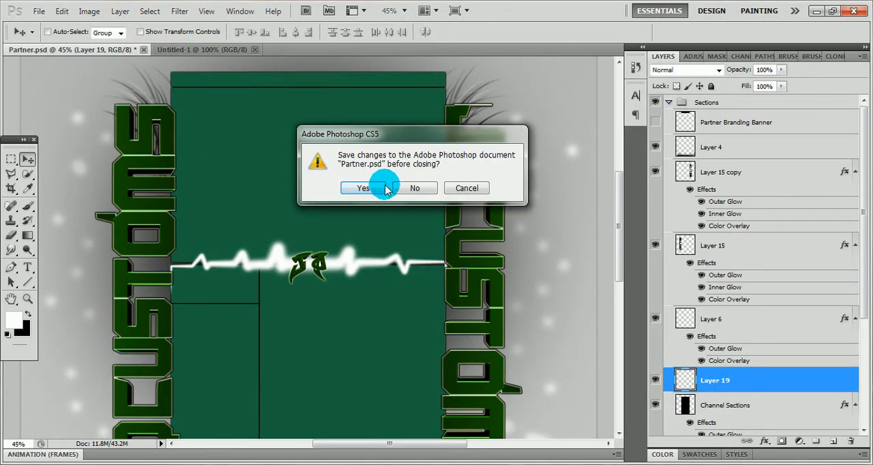
{"action": "left_click", "coordinate": [402, 188]}
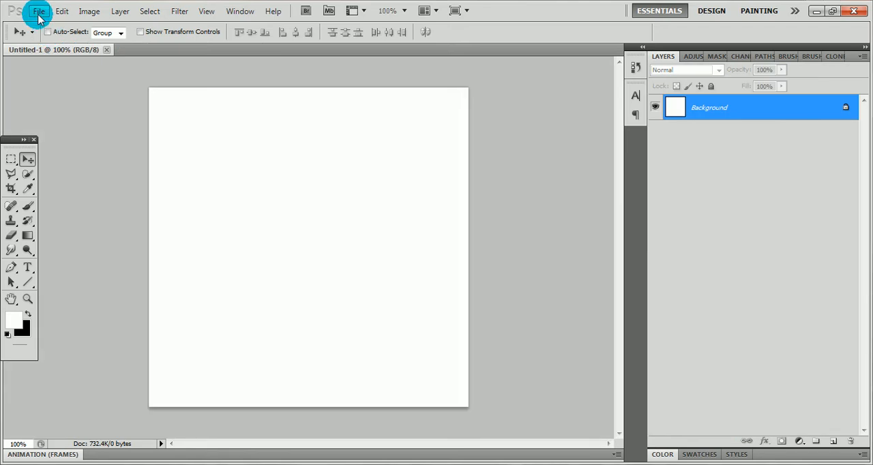
{"action": "left_click", "coordinate": [37, 11]}
{"action": "left_click", "coordinate": [55, 37]}
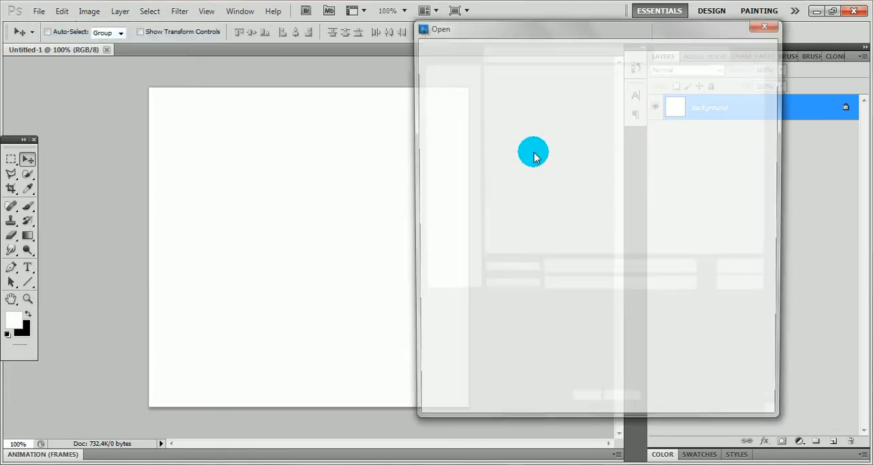
{"action": "left_click", "coordinate": [716, 205]}
{"action": "left_click", "coordinate": [753, 269]}
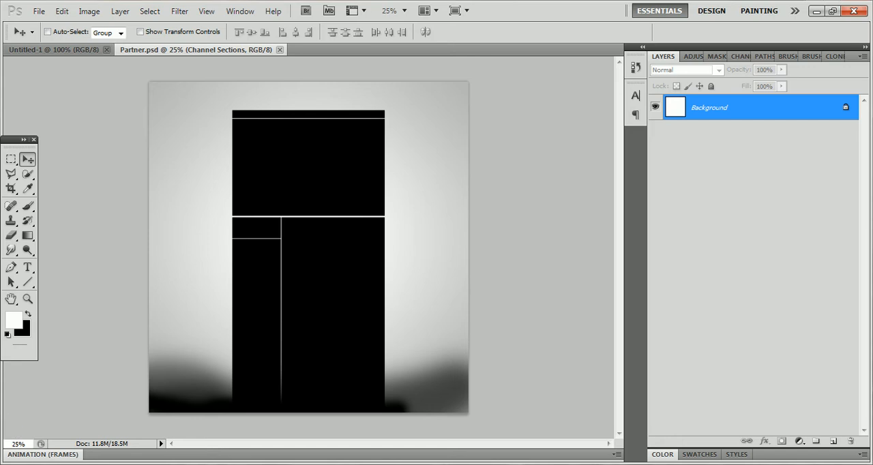
Hide Layer 4, and switch the Optional Fade layer off and back on to compare its effect
{"action": "left_click", "coordinate": [415, 289]}
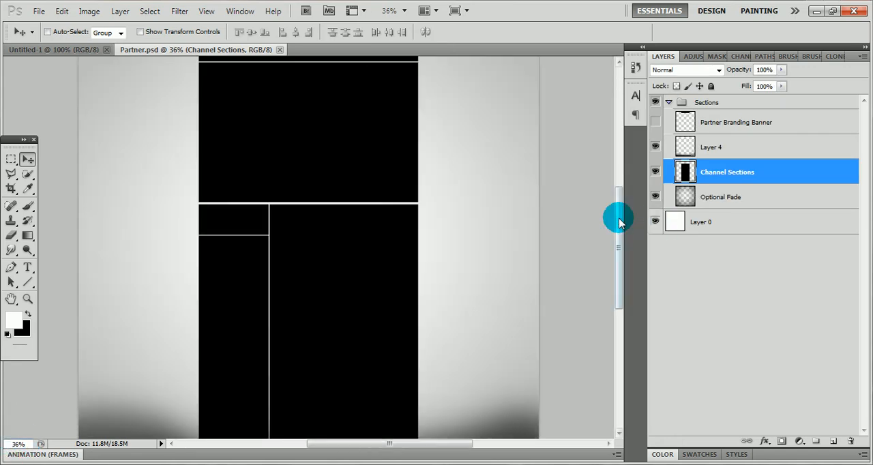
{"action": "left_click_drag", "start_coordinate": [619, 221], "coordinate": [621, 249]}
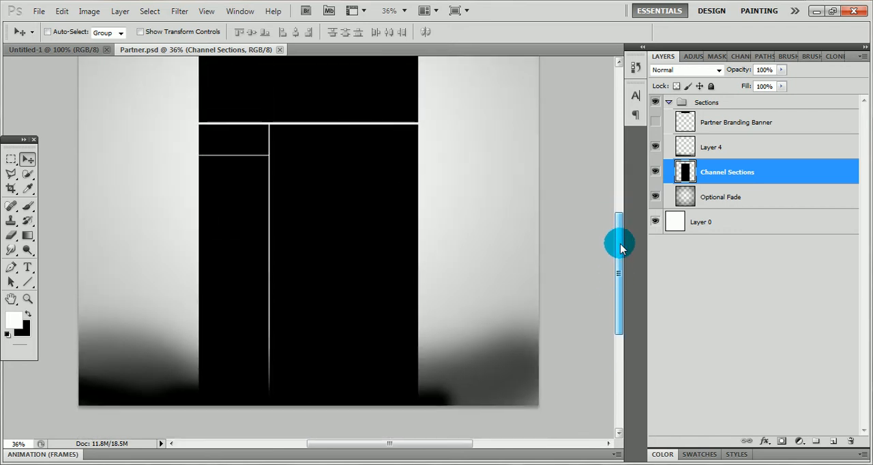
{"action": "left_click", "coordinate": [656, 151]}
{"action": "scroll", "coordinate": [501, 274], "scroll_direction": "up", "scroll_amount": 3}
{"action": "scroll", "coordinate": [501, 275], "scroll_direction": "up", "scroll_amount": 5}
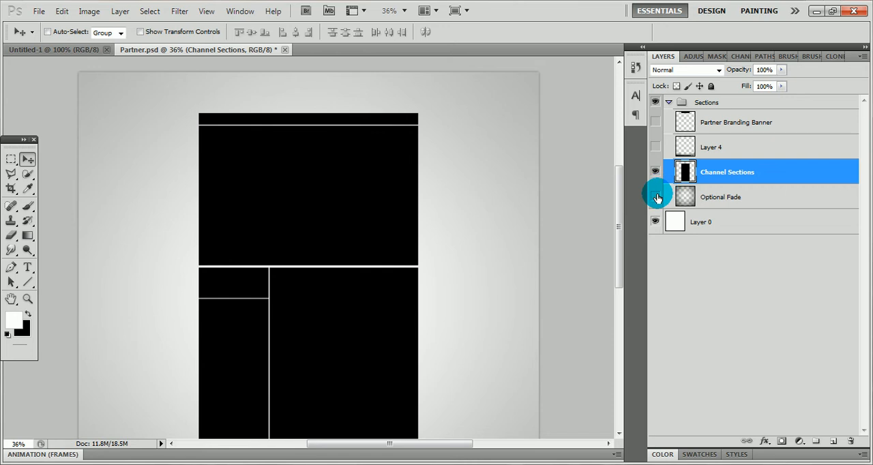
{"action": "left_click", "coordinate": [655, 197]}
{"action": "left_click", "coordinate": [656, 197]}
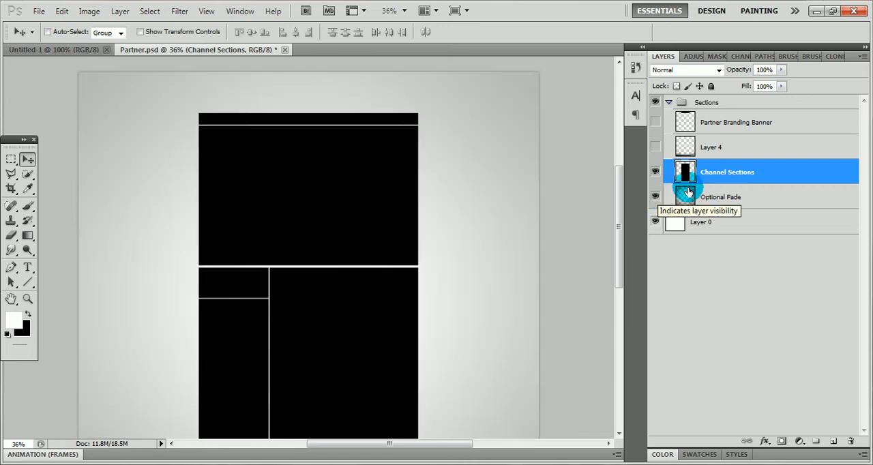
{"action": "left_click", "coordinate": [789, 361]}
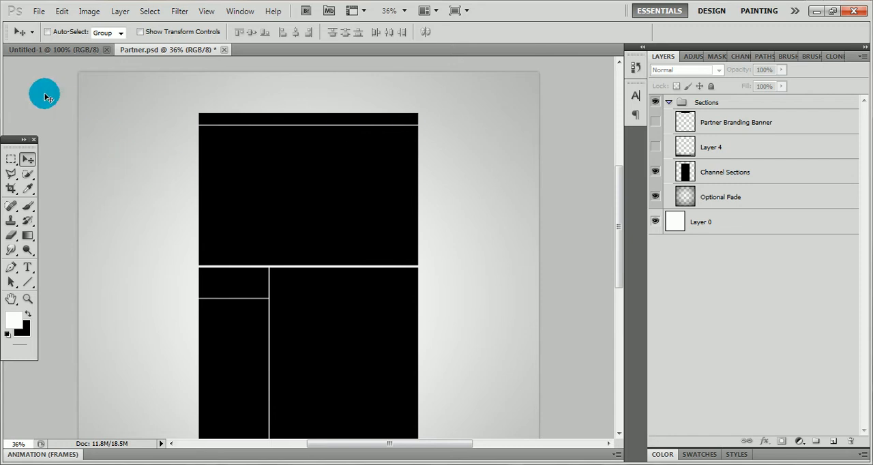
Set up the Brush tool with a soft round tip of 308 px and 0% hardness, and select Layer 0
{"action": "left_click", "coordinate": [26, 205]}
{"action": "left_click", "coordinate": [52, 33]}
{"action": "left_click", "coordinate": [69, 119]}
{"action": "left_click_drag", "start_coordinate": [56, 66], "coordinate": [121, 68]}
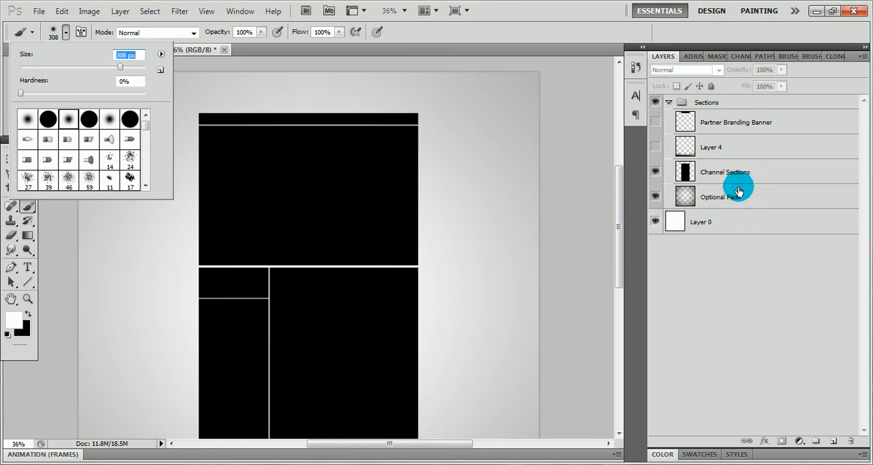
{"action": "left_click", "coordinate": [743, 222]}
{"action": "left_click", "coordinate": [744, 221]}
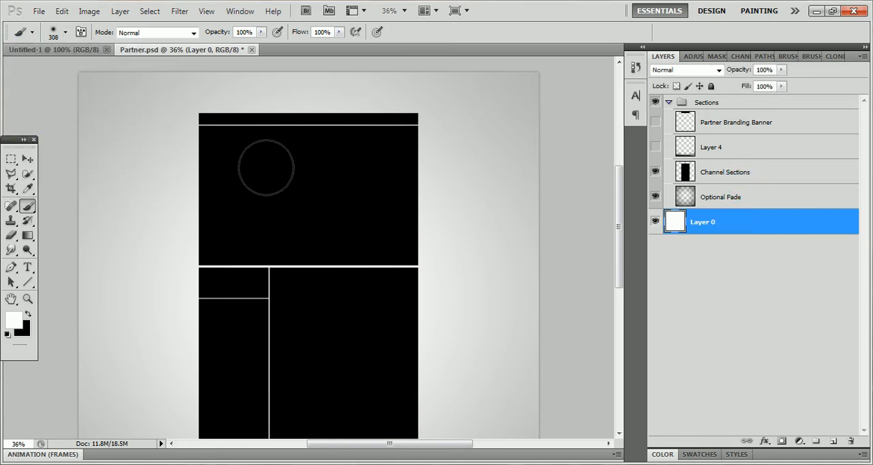
Enlarge the soft round brush to 1399 px and make black the foreground color
{"action": "left_click", "coordinate": [55, 33]}
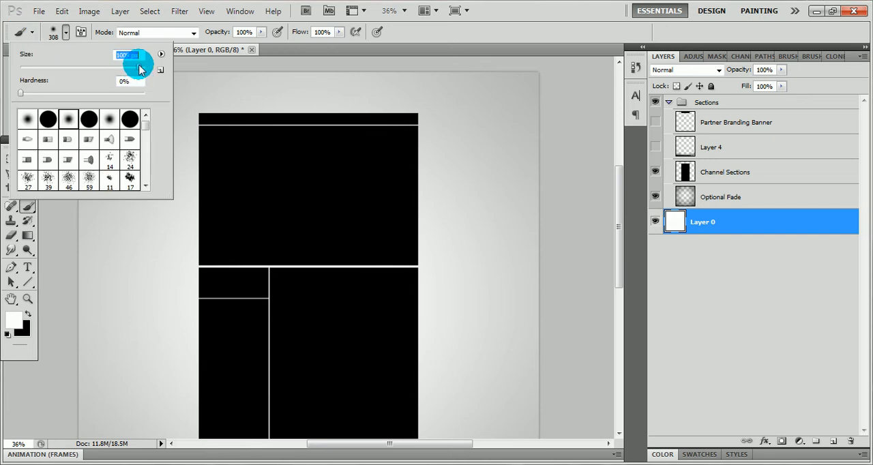
{"action": "left_click_drag", "start_coordinate": [138, 66], "coordinate": [141, 66]}
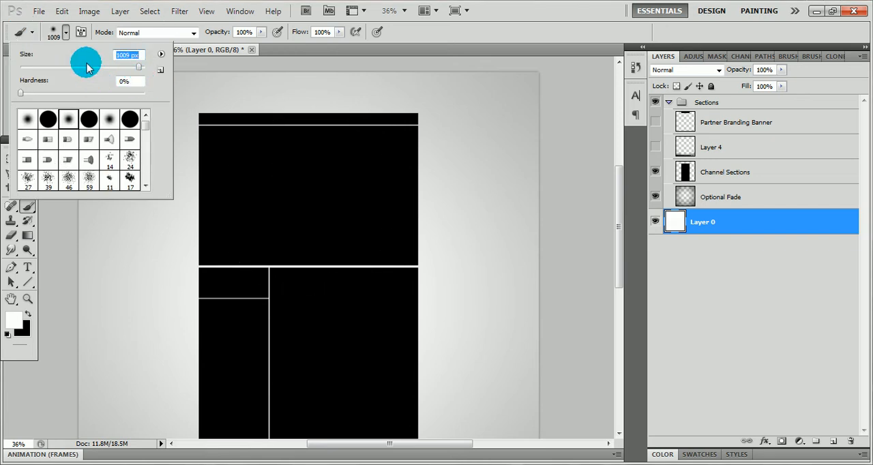
{"action": "left_click", "coordinate": [141, 72]}
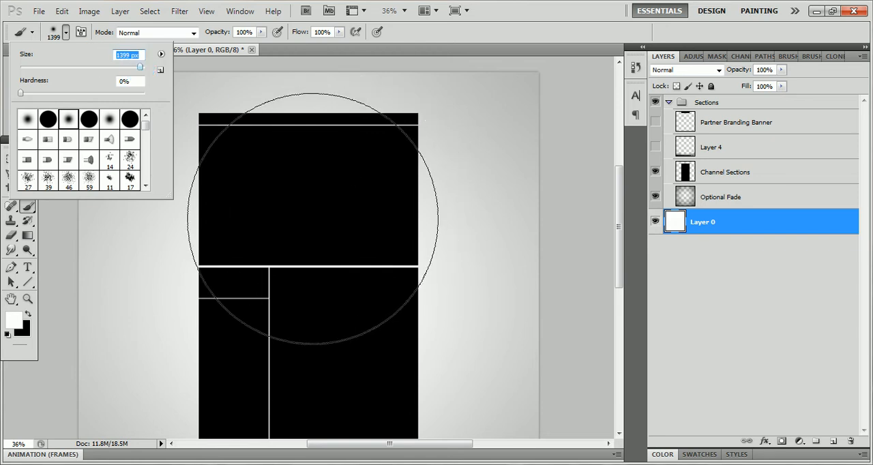
{"action": "left_click", "coordinate": [4, 67]}
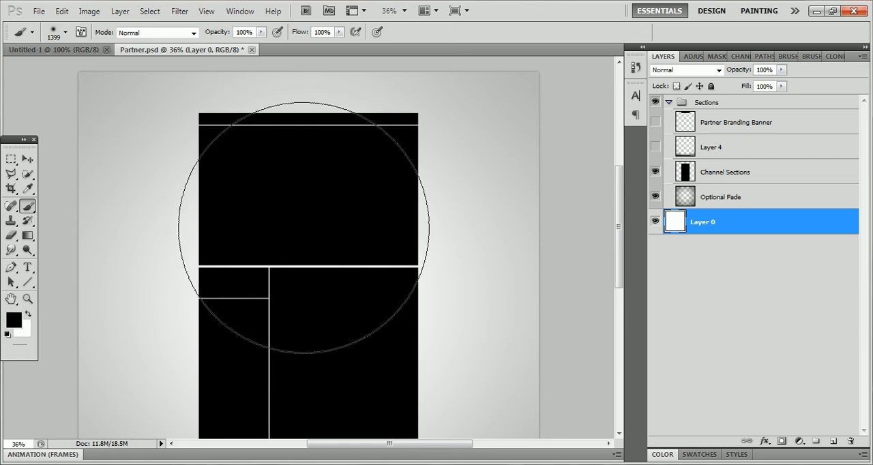
Paint a soft black shadow on Layer 0 behind the upper part of the channel sections
{"action": "mouse_move", "coordinate": [303, 228]}
{"action": "left_mouse_down"}
{"action": "mouse_move", "coordinate": [271, 199]}
{"action": "mouse_move", "coordinate": [303, 228]}
{"action": "left_mouse_up"}
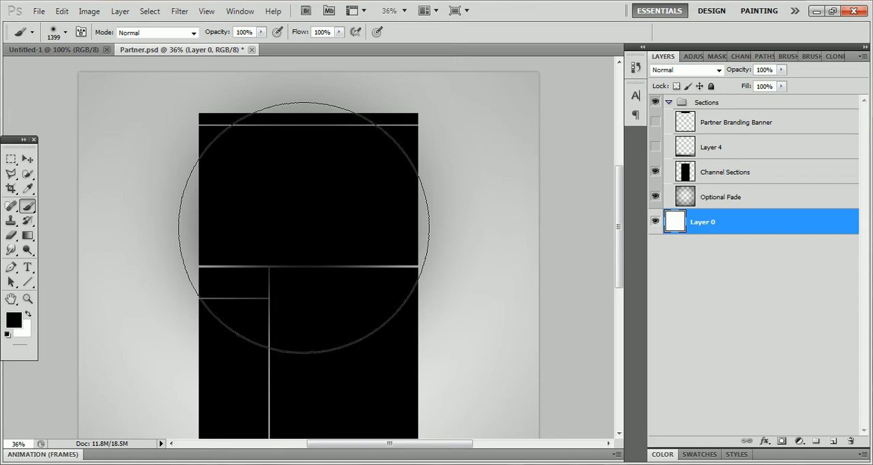
{"action": "mouse_move", "coordinate": [305, 228]}
{"action": "left_mouse_down"}
{"action": "mouse_move", "coordinate": [298, 185]}
{"action": "mouse_move", "coordinate": [255, 218]}
{"action": "left_mouse_up"}
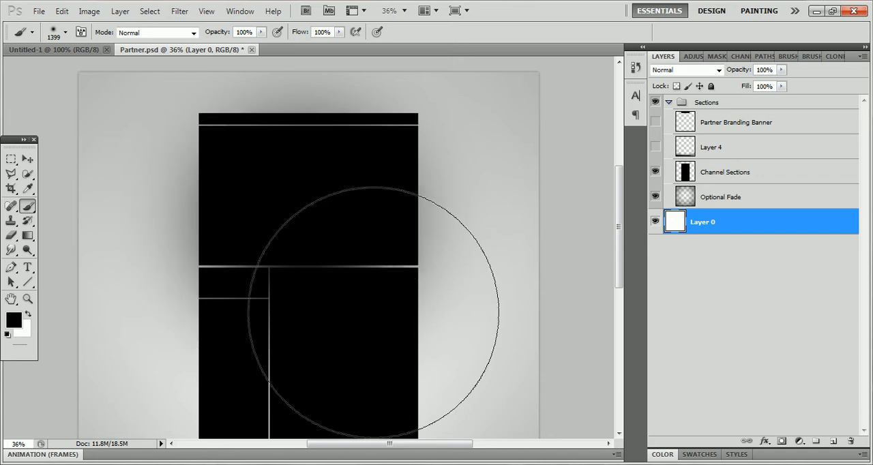
{"action": "mouse_move", "coordinate": [302, 176]}
{"action": "left_mouse_down"}
{"action": "mouse_move", "coordinate": [305, 205]}
{"action": "mouse_move", "coordinate": [768, 366]}
{"action": "left_mouse_up"}
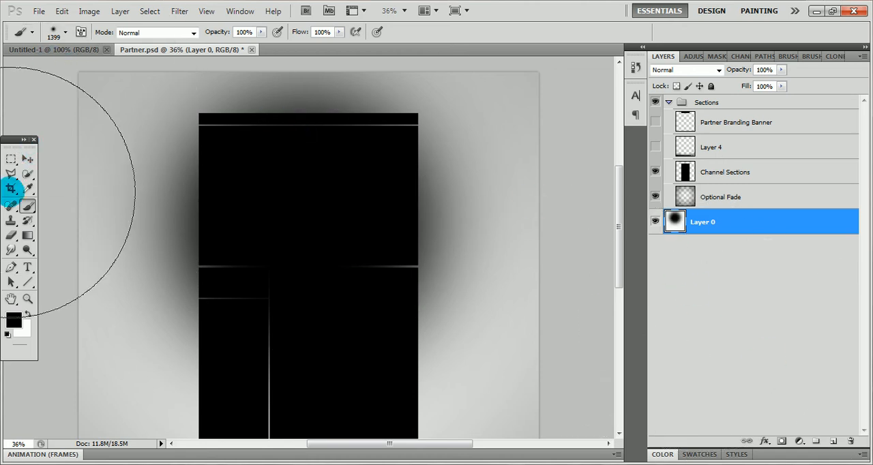
{"action": "left_click", "coordinate": [25, 160]}
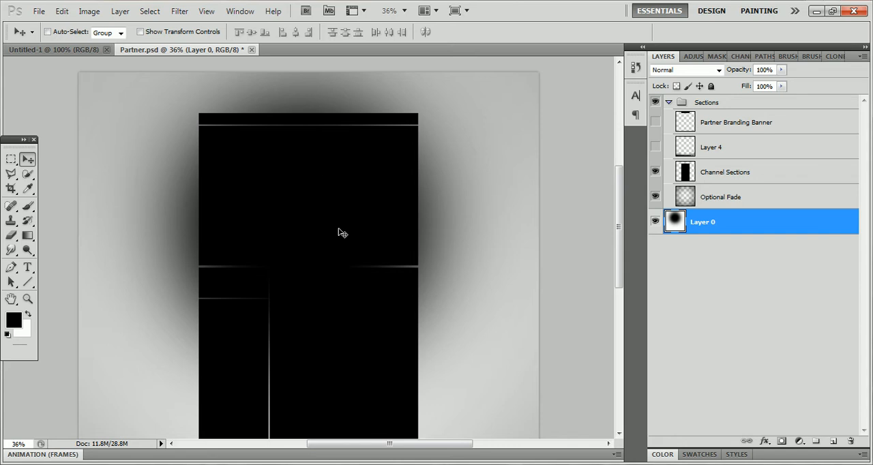
Add a Color Overlay effect to the Channel Sections layer
{"action": "scroll", "coordinate": [342, 234], "scroll_direction": "down", "scroll_amount": 1}
{"action": "left_click", "coordinate": [741, 172]}
{"action": "double_click", "coordinate": [746, 173]}
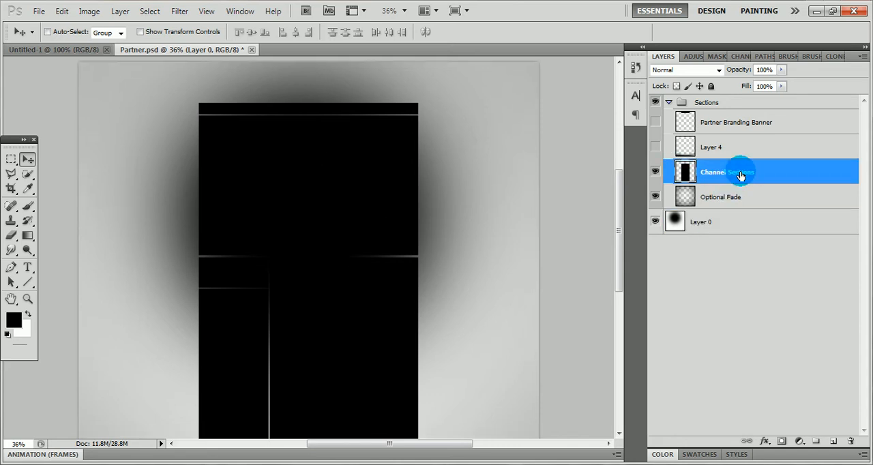
{"action": "key", "text": "space"}
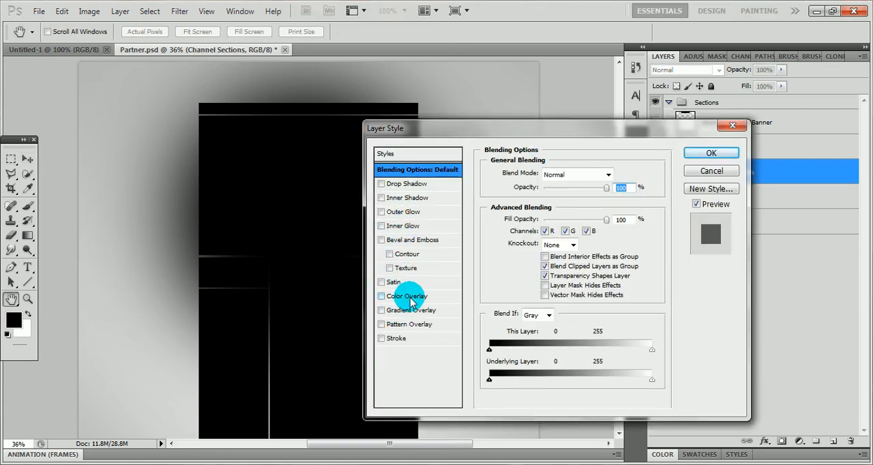
{"action": "left_click", "coordinate": [407, 296]}
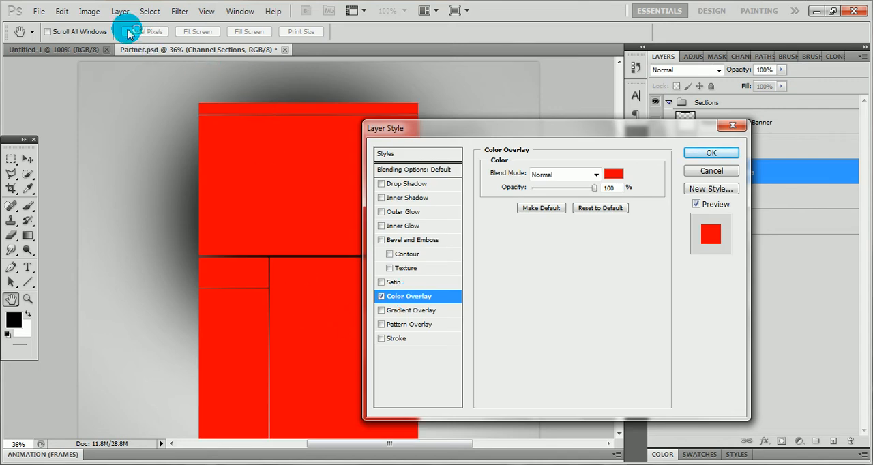
Set the Channel Sections color overlay to dark green #048449, keeping the Normal blend mode
{"action": "left_click", "coordinate": [577, 176]}
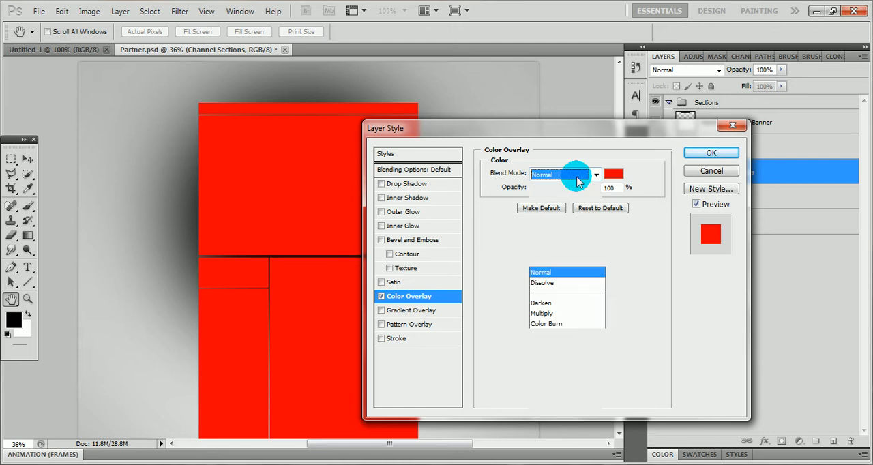
{"action": "left_click", "coordinate": [592, 175]}
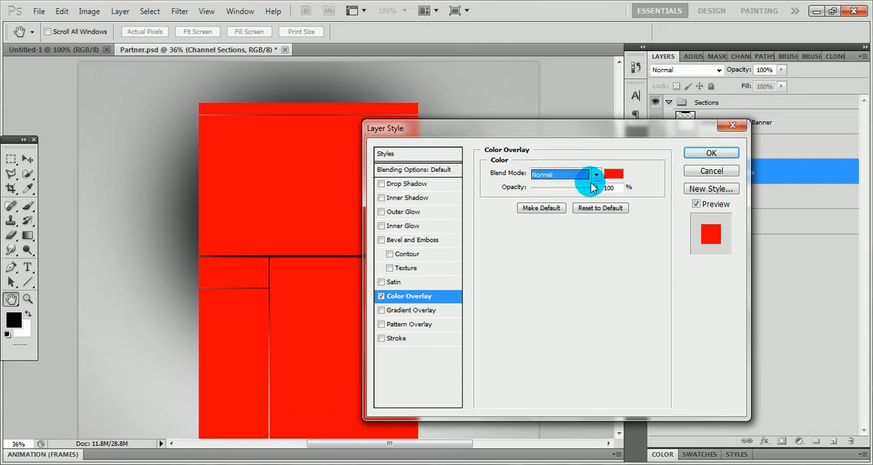
{"action": "left_click", "coordinate": [608, 174]}
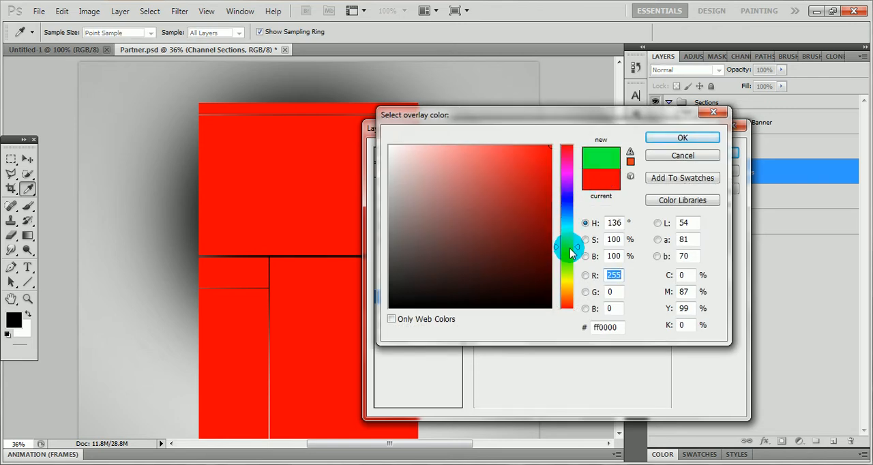
{"action": "left_click", "coordinate": [570, 249]}
{"action": "mouse_move", "coordinate": [568, 249]}
{"action": "left_mouse_down"}
{"action": "mouse_move", "coordinate": [524, 248]}
{"action": "mouse_move", "coordinate": [544, 227]}
{"action": "left_mouse_up"}
{"action": "left_click", "coordinate": [529, 230]}
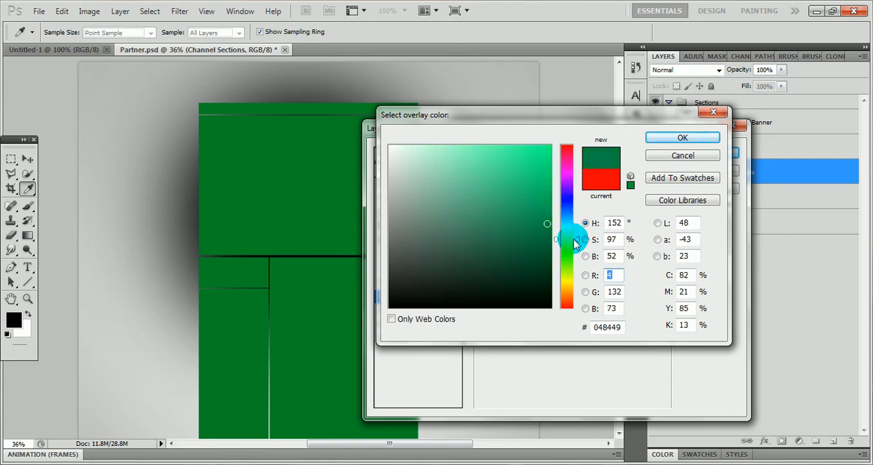
{"action": "left_click", "coordinate": [679, 136]}
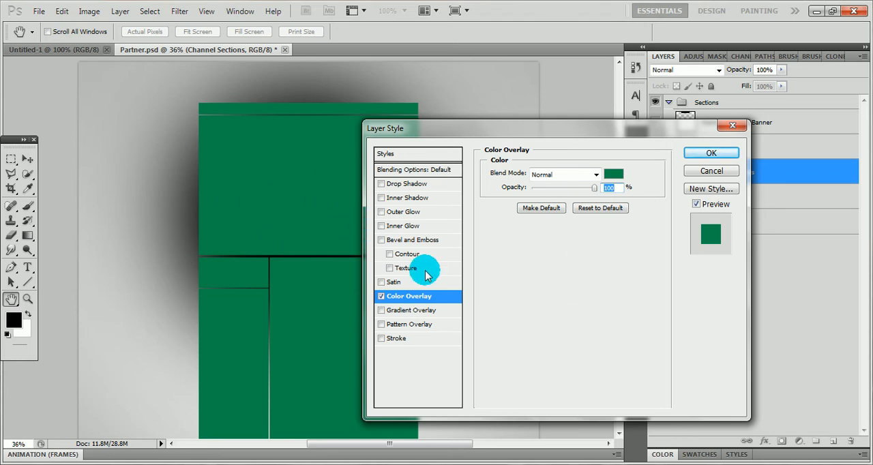
Add an Outer Glow effect to the Channel Sections layer and set its glow color to white, #ffffff
{"action": "left_click", "coordinate": [381, 212]}
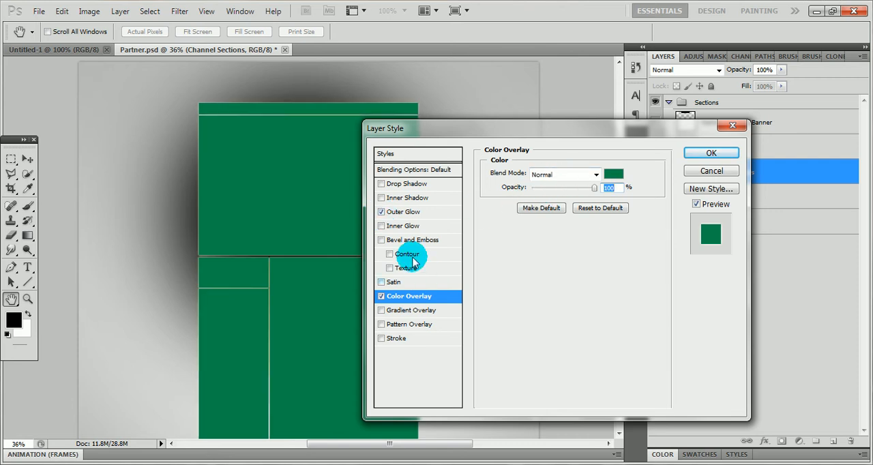
{"action": "left_click", "coordinate": [411, 212]}
{"action": "left_click", "coordinate": [515, 216]}
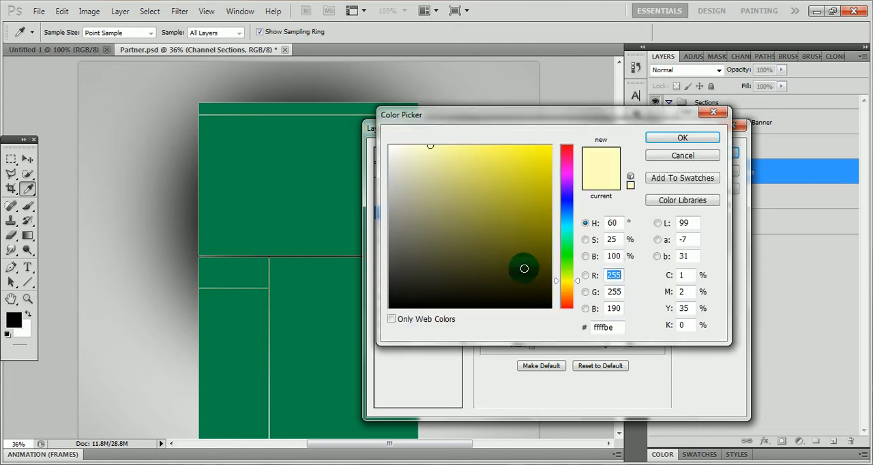
{"action": "left_click", "coordinate": [525, 267]}
{"action": "mouse_move", "coordinate": [538, 280]}
{"action": "left_mouse_down"}
{"action": "mouse_move", "coordinate": [451, 153]}
{"action": "mouse_move", "coordinate": [378, 128]}
{"action": "left_mouse_up"}
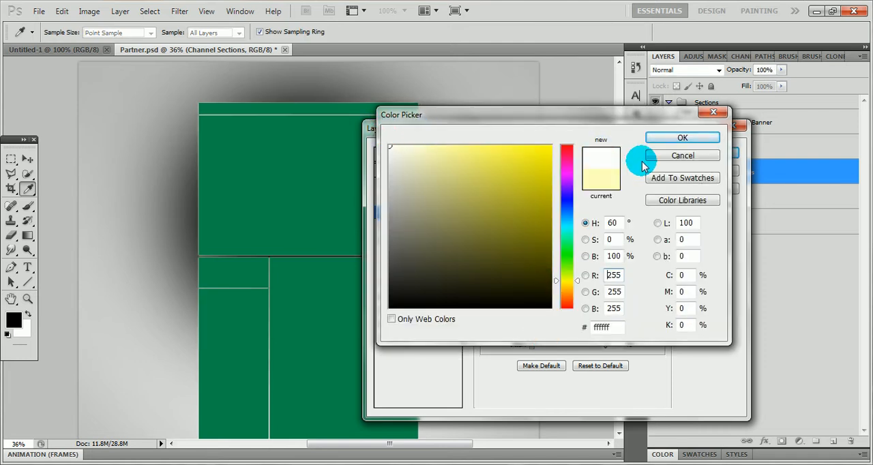
{"action": "left_click", "coordinate": [669, 139]}
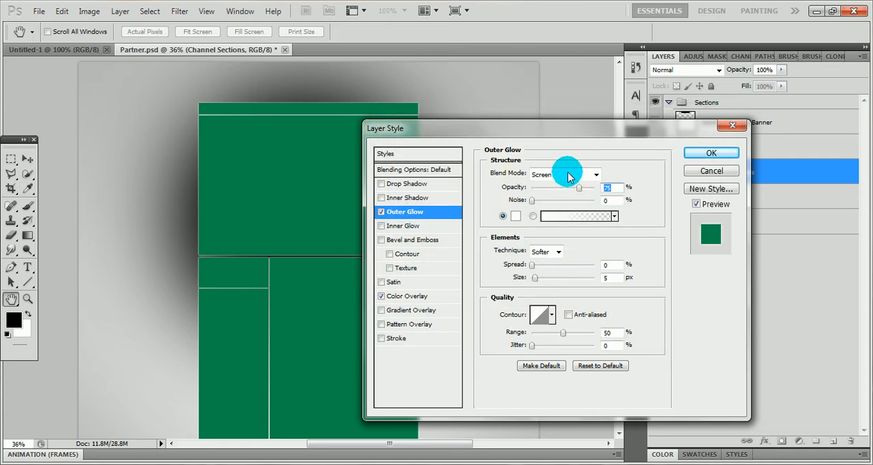
Set the outer glow to Normal blend mode at 100% opacity and apply the layer style
{"action": "left_click", "coordinate": [566, 172]}
{"action": "left_click", "coordinate": [554, 16]}
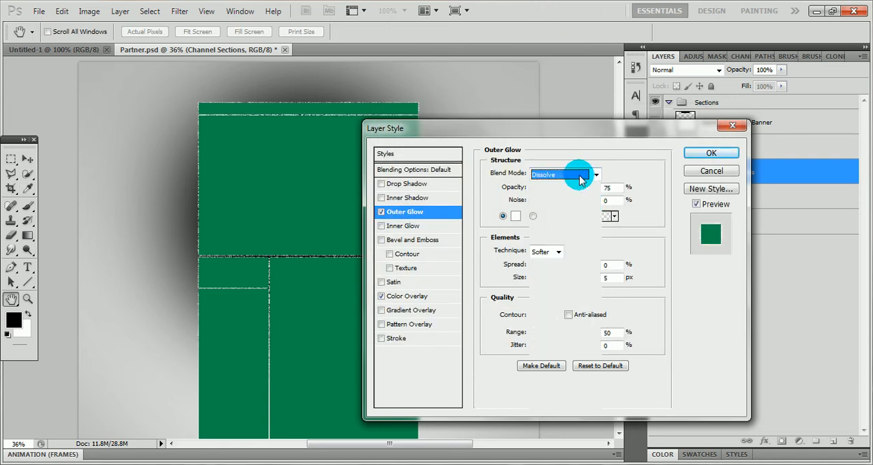
{"action": "left_click", "coordinate": [580, 180]}
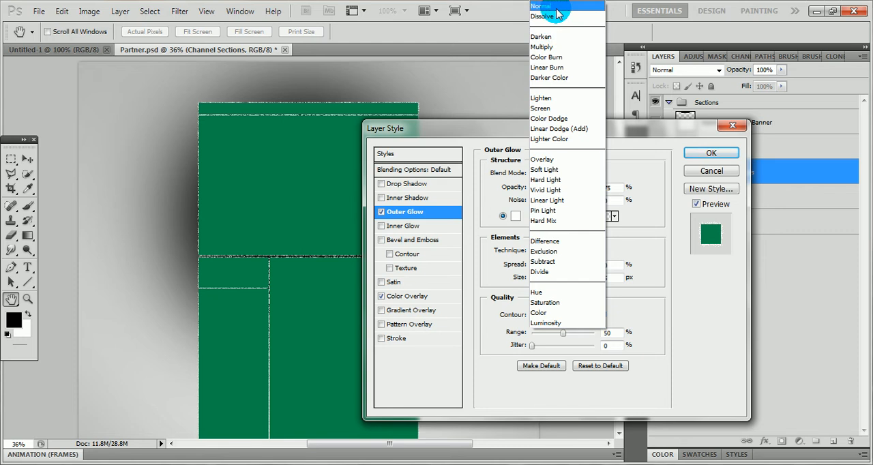
{"action": "left_click", "coordinate": [554, 7]}
{"action": "left_click_drag", "start_coordinate": [581, 189], "coordinate": [608, 186]}
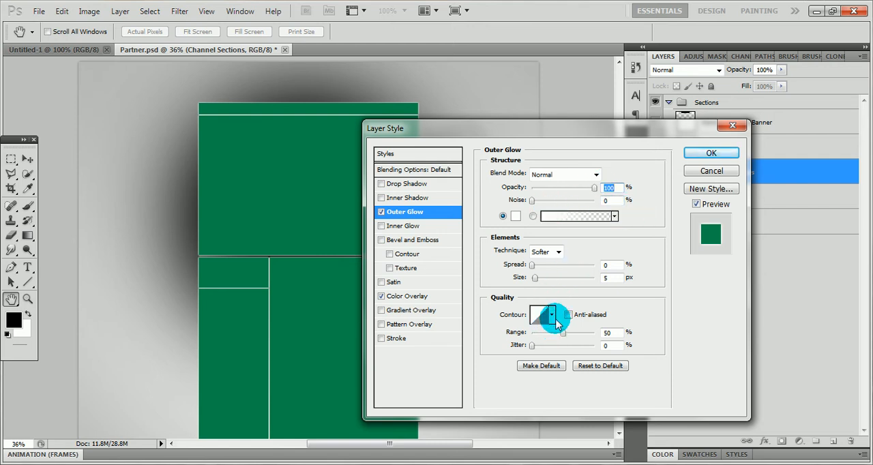
{"action": "left_click", "coordinate": [554, 319]}
{"action": "left_click", "coordinate": [502, 343]}
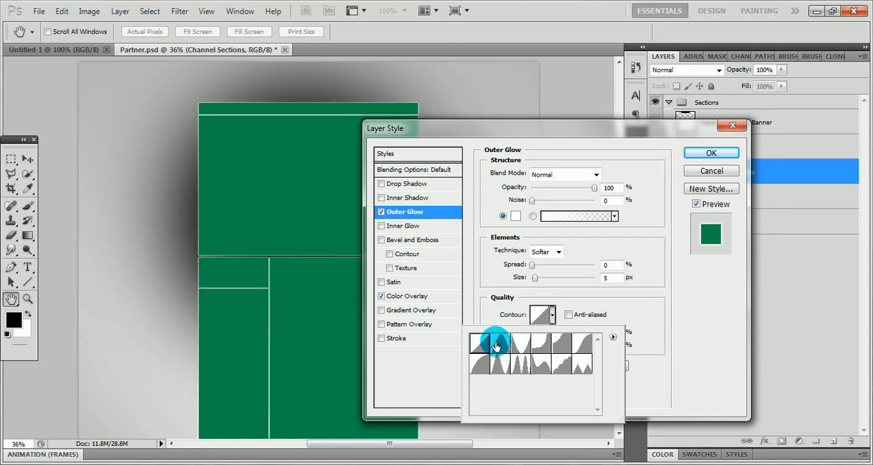
{"action": "left_click", "coordinate": [679, 278]}
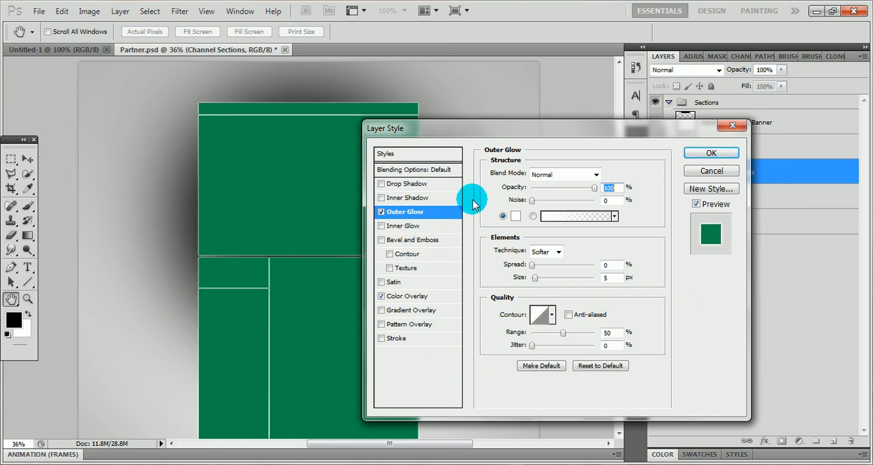
{"action": "left_click", "coordinate": [694, 157]}
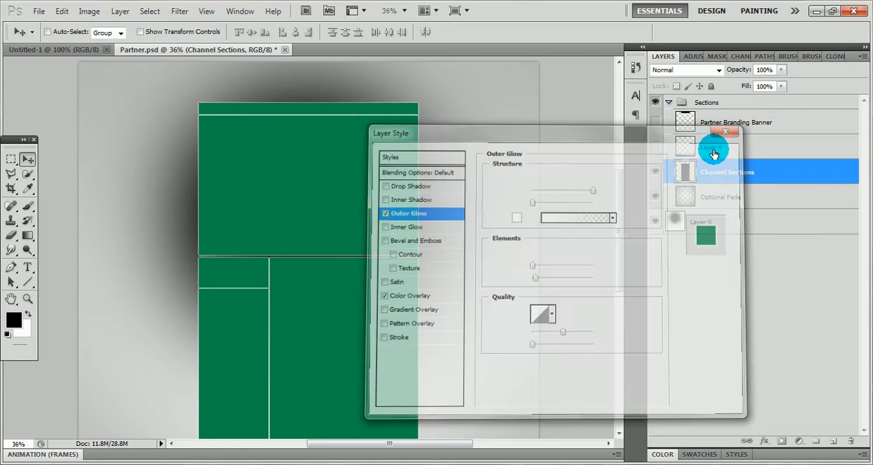
Preview the layout with the Partner Branding Banner layer shown and hidden
{"action": "scroll", "coordinate": [404, 307], "scroll_direction": "down", "scroll_amount": 1}
{"action": "scroll", "coordinate": [404, 309], "scroll_direction": "up", "scroll_amount": 3}
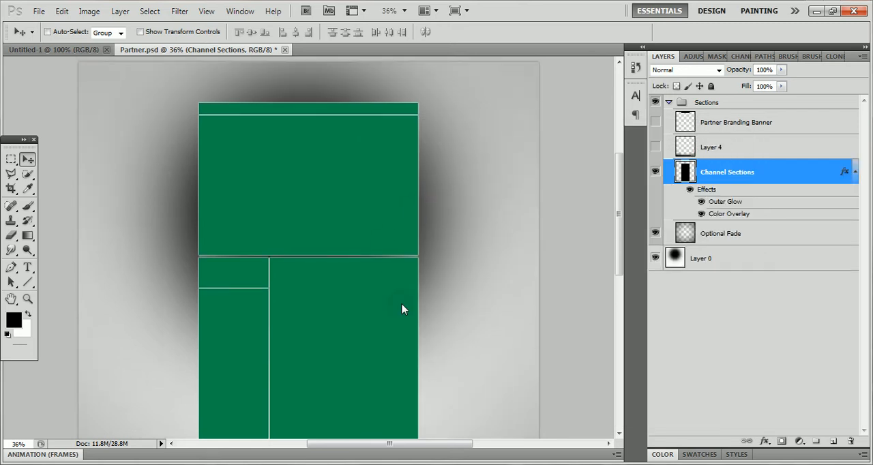
{"action": "scroll", "coordinate": [413, 273], "scroll_direction": "down", "scroll_amount": 1}
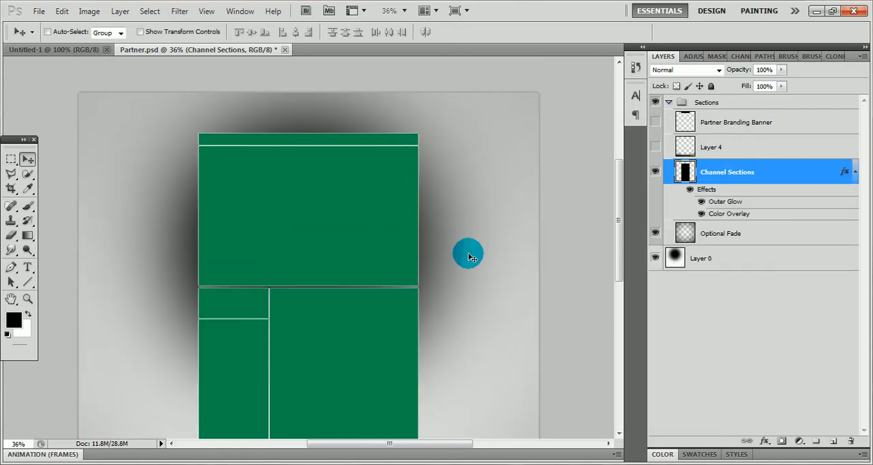
{"action": "left_click", "coordinate": [655, 123]}
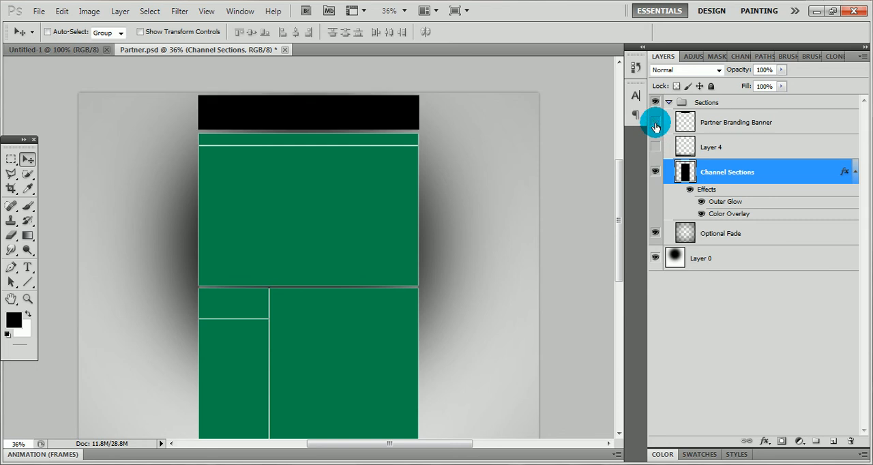
{"action": "left_click", "coordinate": [655, 123]}
{"action": "left_click", "coordinate": [655, 123]}
{"action": "left_click", "coordinate": [655, 123]}
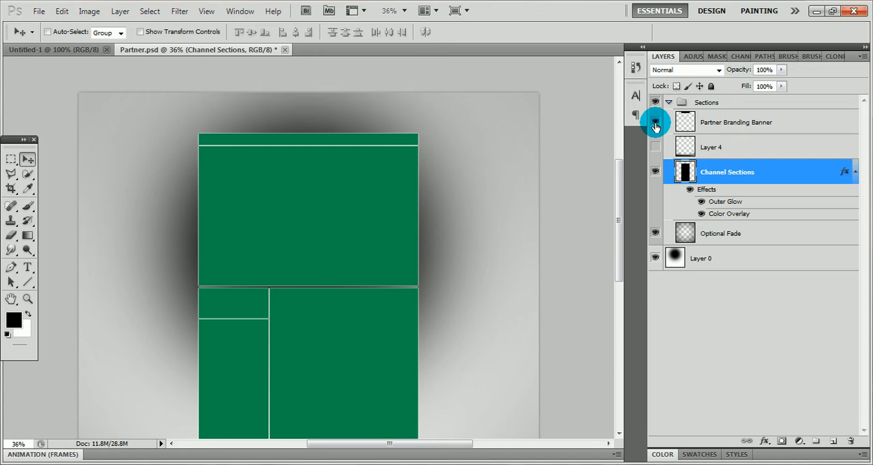
{"action": "left_click", "coordinate": [654, 123]}
{"action": "left_click", "coordinate": [656, 125]}
{"action": "scroll", "coordinate": [405, 295], "scroll_direction": "down", "scroll_amount": 2}
{"action": "scroll", "coordinate": [407, 299], "scroll_direction": "down", "scroll_amount": 1}
{"action": "scroll", "coordinate": [406, 300], "scroll_direction": "up", "scroll_amount": 5}
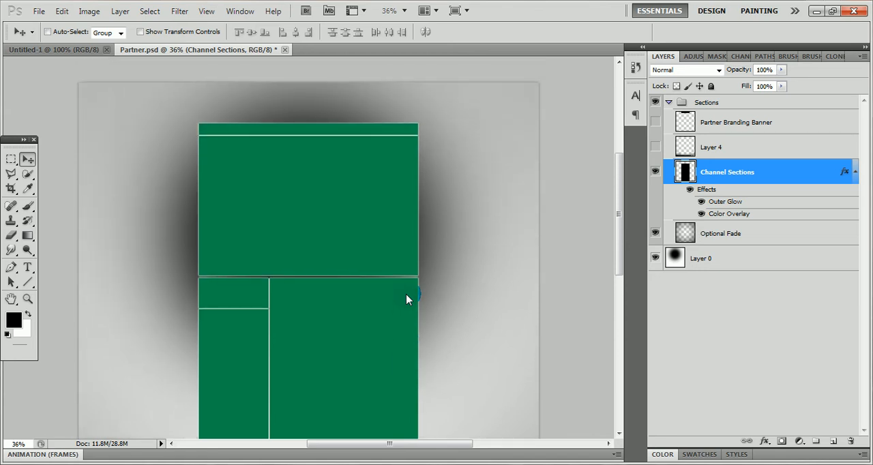
Start opening another file and browse to the 3D Letters folder in Pictures
{"action": "left_click", "coordinate": [85, 13]}
{"action": "left_click", "coordinate": [40, 11]}
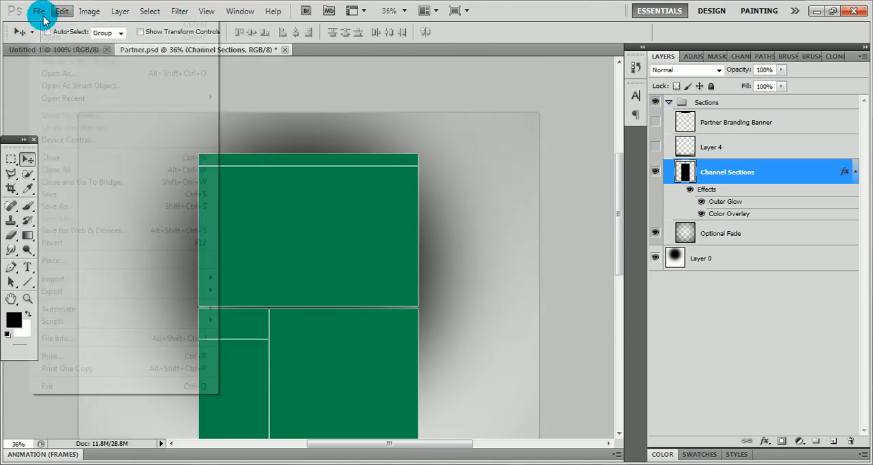
{"action": "left_click", "coordinate": [51, 32]}
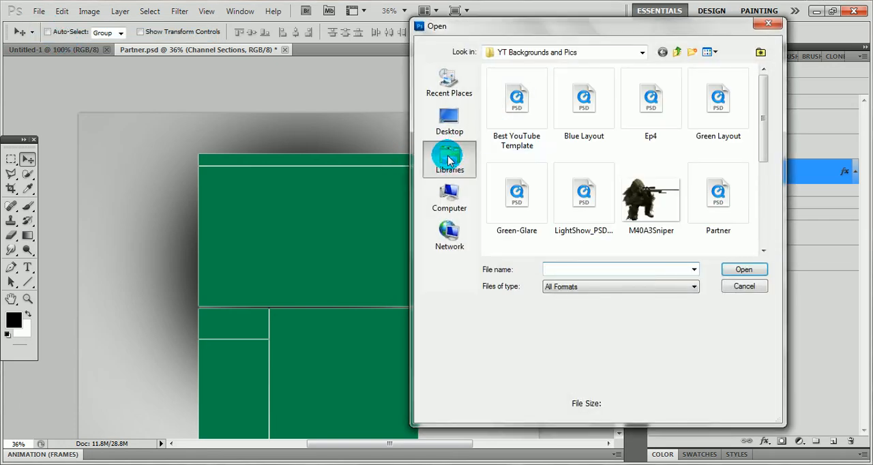
{"action": "left_click", "coordinate": [448, 156]}
{"action": "double_click", "coordinate": [544, 117]}
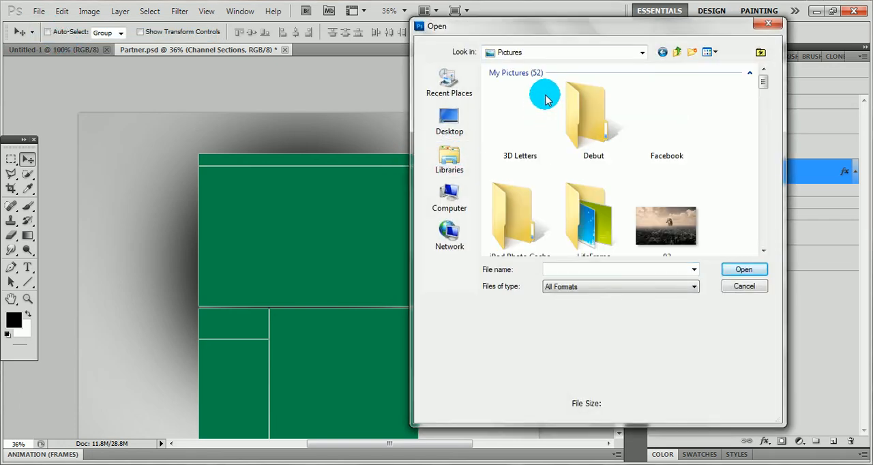
{"action": "left_click", "coordinate": [522, 126]}
{"action": "double_click", "coordinate": [522, 127]}
Find and open the Geschick.psd lettering file from the 3D Letters folder
{"action": "scroll", "coordinate": [555, 162], "scroll_direction": "down", "scroll_amount": 2}
{"action": "scroll", "coordinate": [618, 194], "scroll_direction": "up", "scroll_amount": 2}
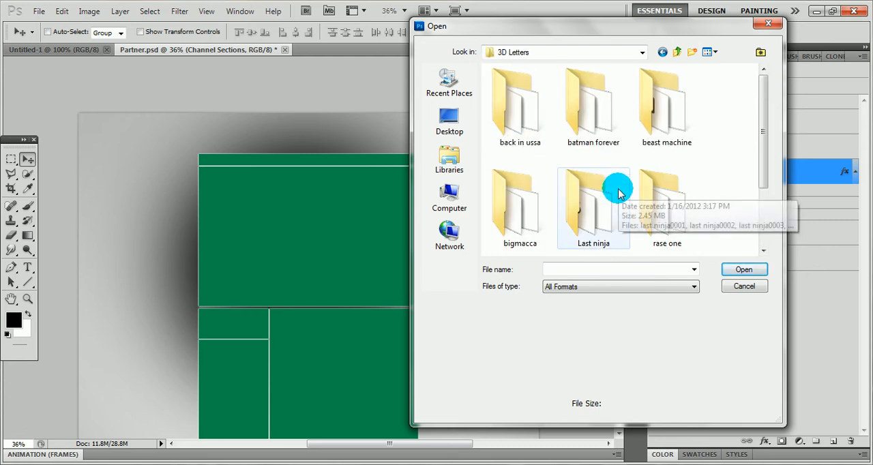
{"action": "scroll", "coordinate": [617, 191], "scroll_direction": "down", "scroll_amount": 2}
{"action": "mouse_move", "coordinate": [776, 197]}
{"action": "left_mouse_down"}
{"action": "mouse_move", "coordinate": [759, 140]}
{"action": "mouse_move", "coordinate": [753, 179]}
{"action": "mouse_move", "coordinate": [761, 194]}
{"action": "left_mouse_up"}
{"action": "left_click", "coordinate": [516, 230]}
{"action": "left_click", "coordinate": [732, 271]}
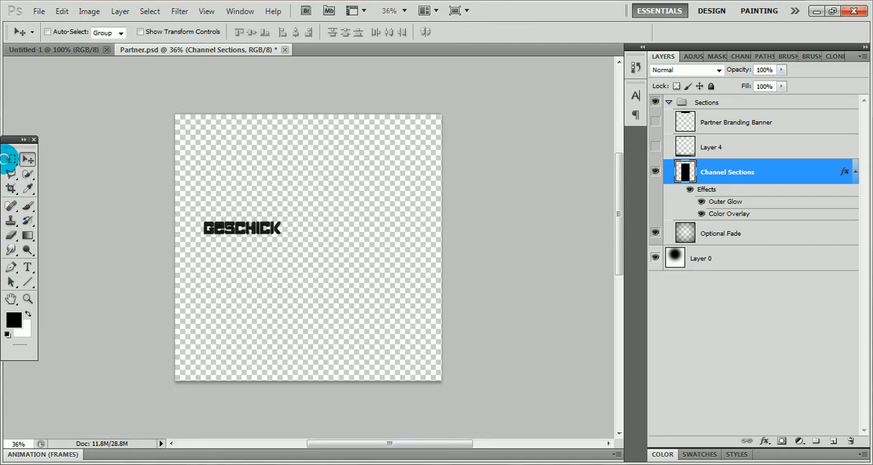
Marquee-select the GESCHICK lettering, scale it to about 71% width and 59% height with Free Transform, apply the change and deselect
{"action": "left_click", "coordinate": [11, 159]}
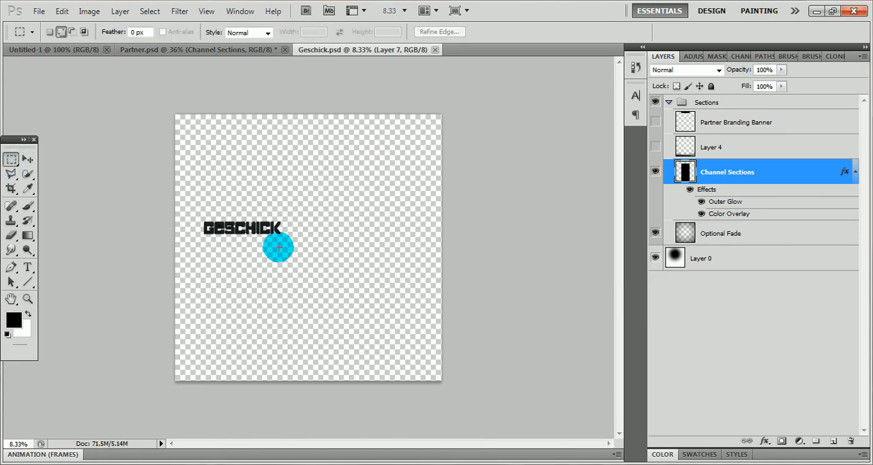
{"action": "left_click_drag", "start_coordinate": [260, 237], "coordinate": [194, 237]}
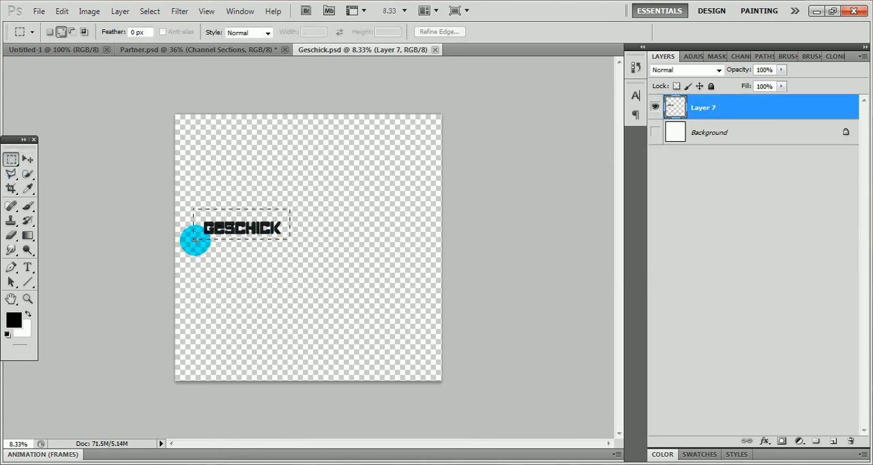
{"action": "left_click", "coordinate": [224, 229]}
{"action": "right_click", "coordinate": [238, 225]}
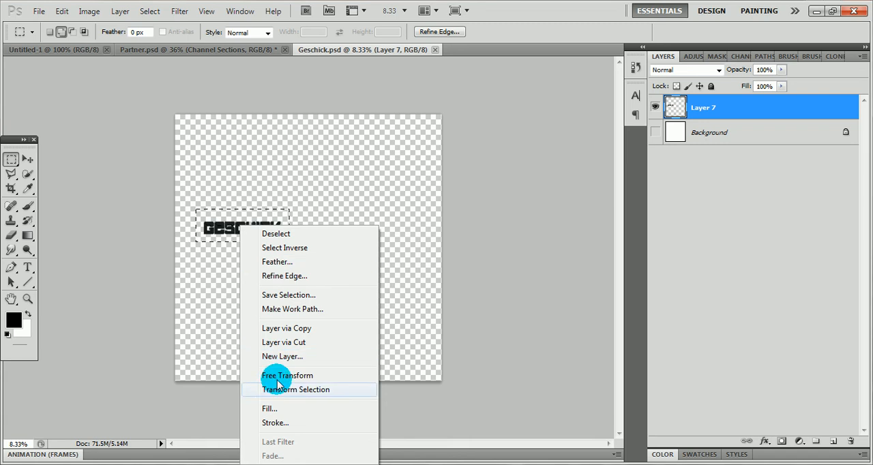
{"action": "left_click", "coordinate": [266, 201]}
{"action": "left_click_drag", "start_coordinate": [288, 208], "coordinate": [262, 222]}
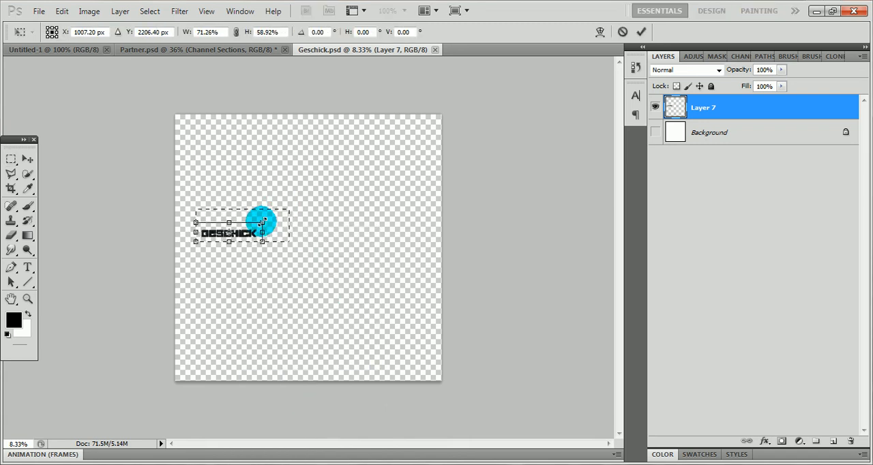
{"action": "left_click", "coordinate": [11, 157]}
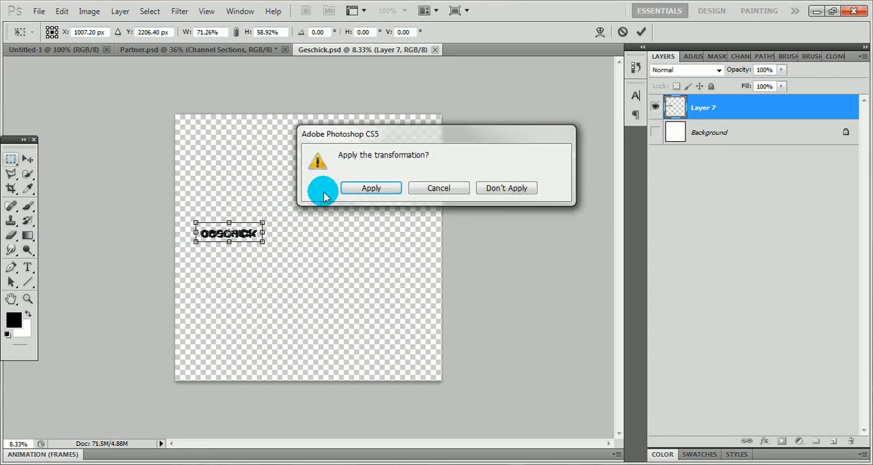
{"action": "left_click", "coordinate": [345, 191]}
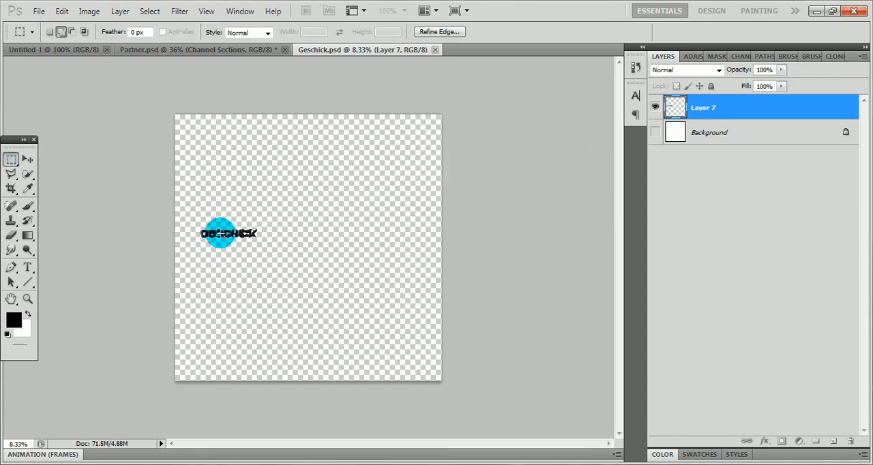
{"action": "right_click", "coordinate": [250, 228]}
{"action": "left_click", "coordinate": [253, 230]}
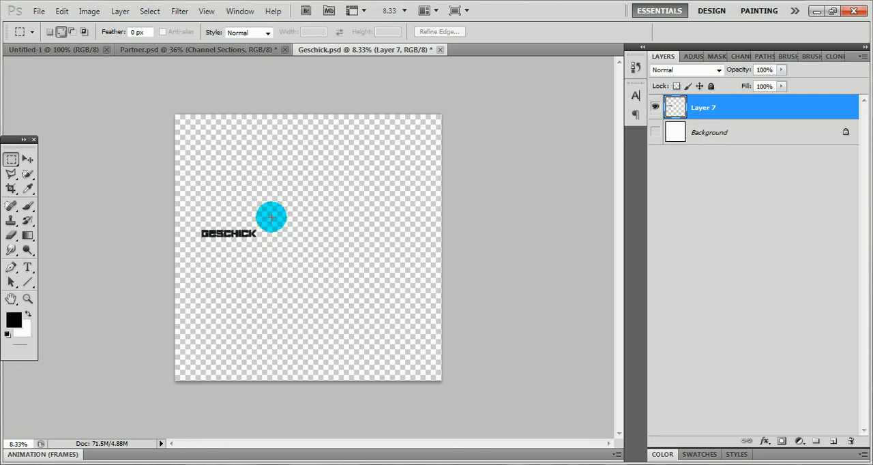
Copy the scaled GESCHICK lettering with a rectangular selection and paste it into Partner.psd above the Channel Sections layer
{"action": "left_click_drag", "start_coordinate": [272, 216], "coordinate": [196, 254]}
{"action": "key", "text": "ctrl+t"}
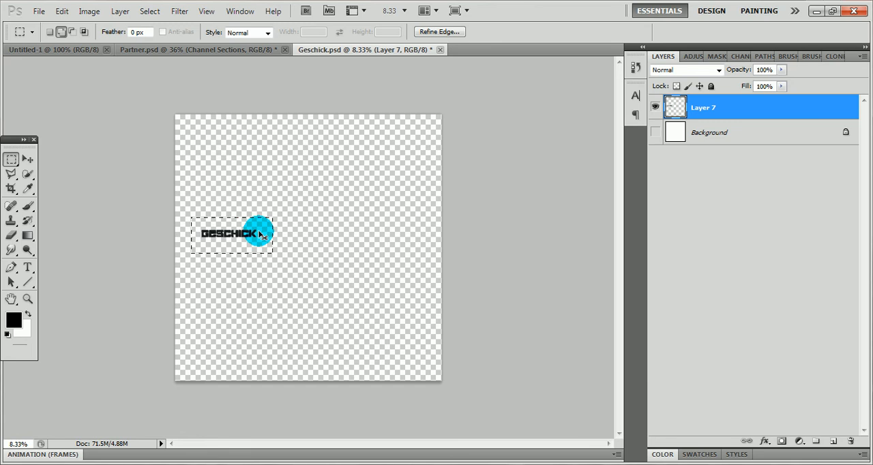
{"action": "left_click", "coordinate": [77, 50]}
{"action": "left_click", "coordinate": [172, 50]}
{"action": "scroll", "coordinate": [282, 253], "scroll_direction": "down", "scroll_amount": 2}
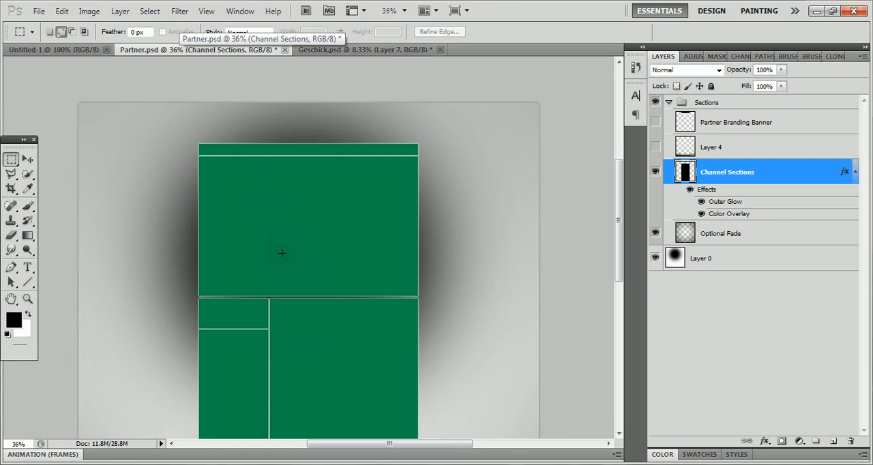
{"action": "key", "text": "ctrl+v"}
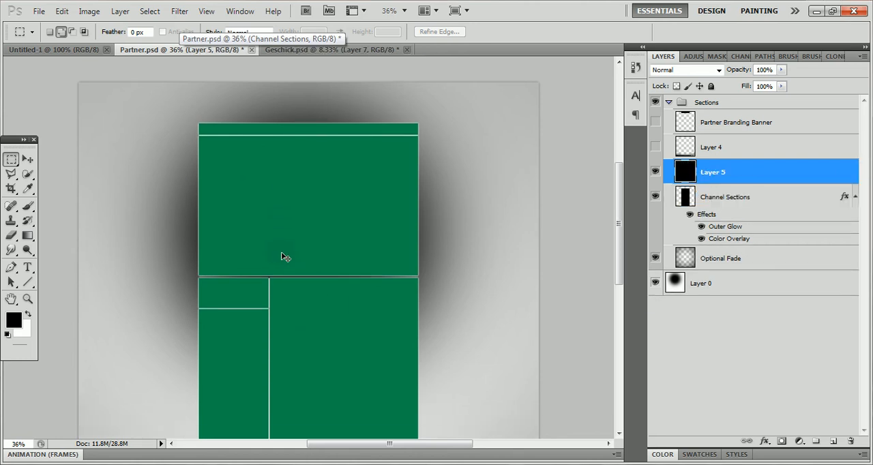
Move the pasted GESCHICK lettering toward the green sections' lower-left area, marquee-select it and rotate it 90° clockwise with Free Transform
{"action": "left_click", "coordinate": [27, 158]}
{"action": "left_click_drag", "start_coordinate": [394, 257], "coordinate": [261, 209]}
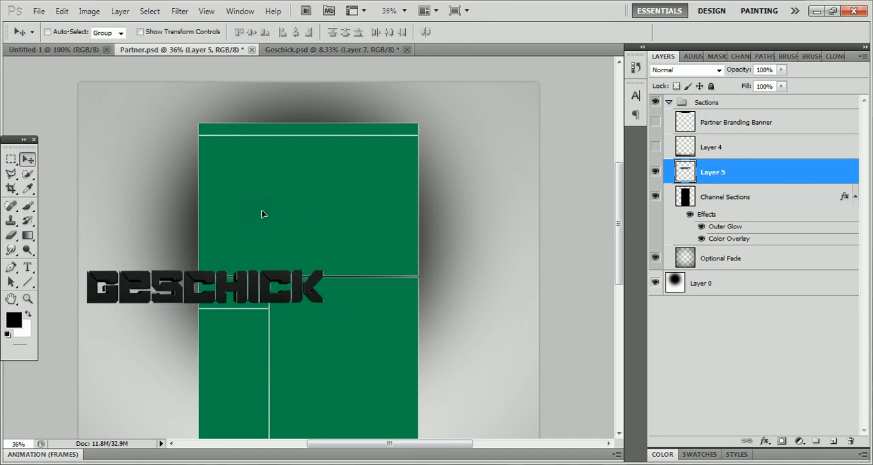
{"action": "left_click", "coordinate": [11, 159]}
{"action": "left_click_drag", "start_coordinate": [82, 279], "coordinate": [278, 319]}
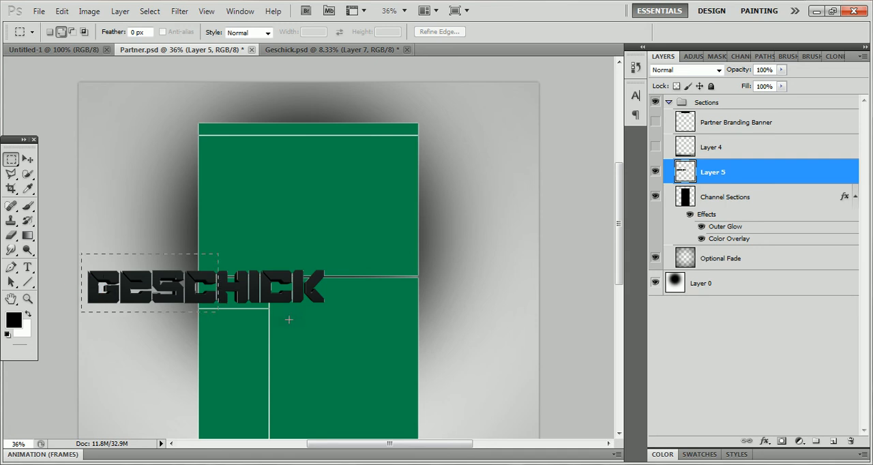
{"action": "right_click", "coordinate": [318, 294]}
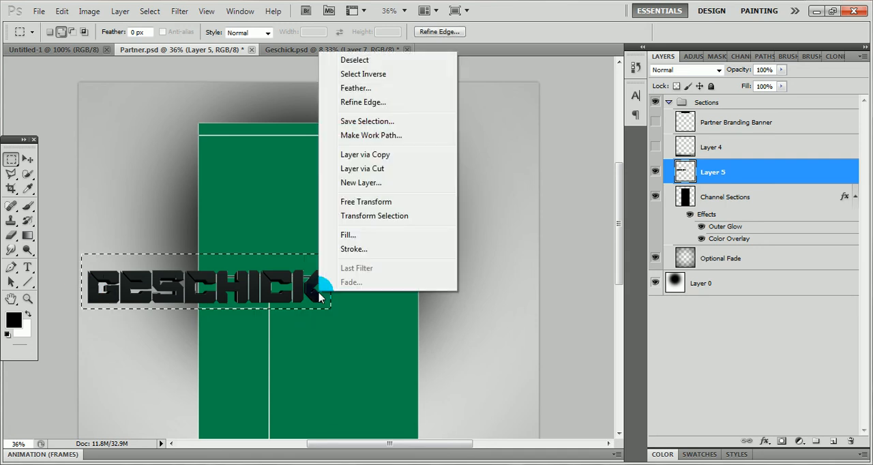
{"action": "left_click", "coordinate": [358, 202]}
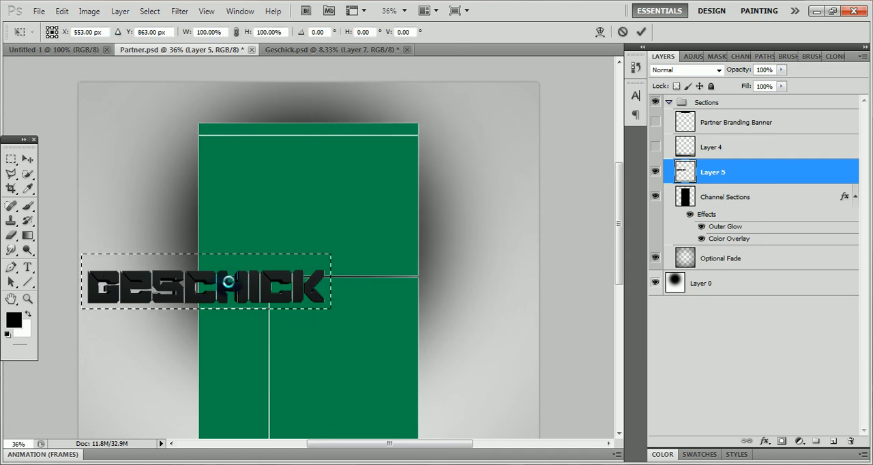
{"action": "right_click", "coordinate": [230, 285]}
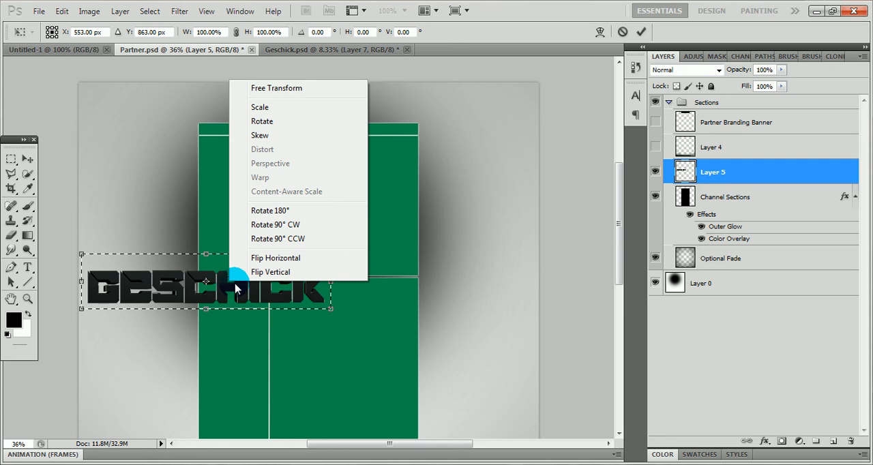
{"action": "left_click", "coordinate": [271, 225]}
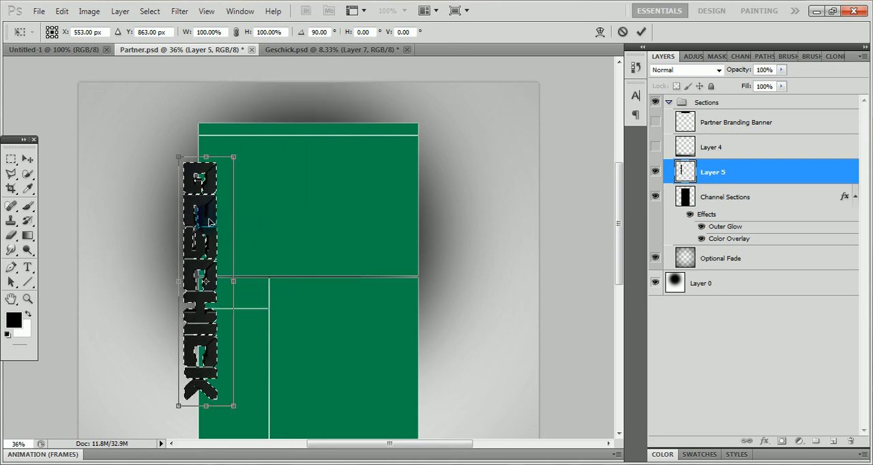
{"action": "right_click", "coordinate": [209, 224]}
{"action": "left_click", "coordinate": [189, 203]}
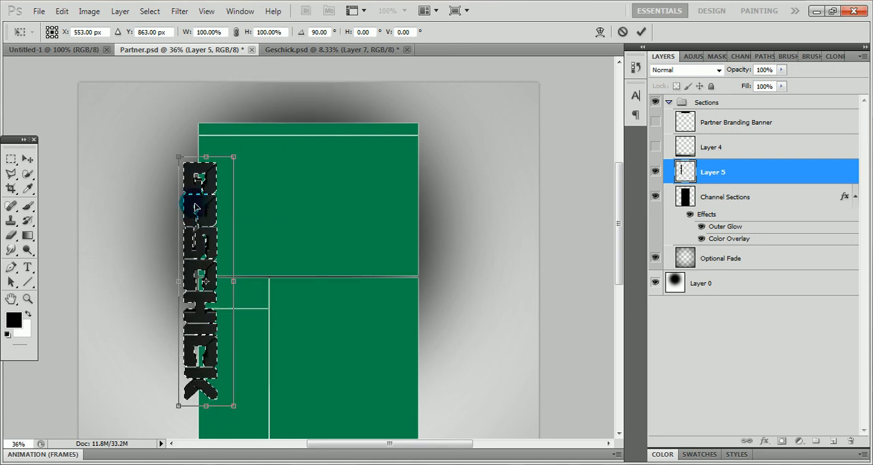
Place the vertical lettering flush against the right edge of the green channel sections, apply the transform and deselect
{"action": "left_click_drag", "start_coordinate": [226, 208], "coordinate": [439, 212]}
{"action": "left_click", "coordinate": [20, 162]}
{"action": "left_click", "coordinate": [369, 189]}
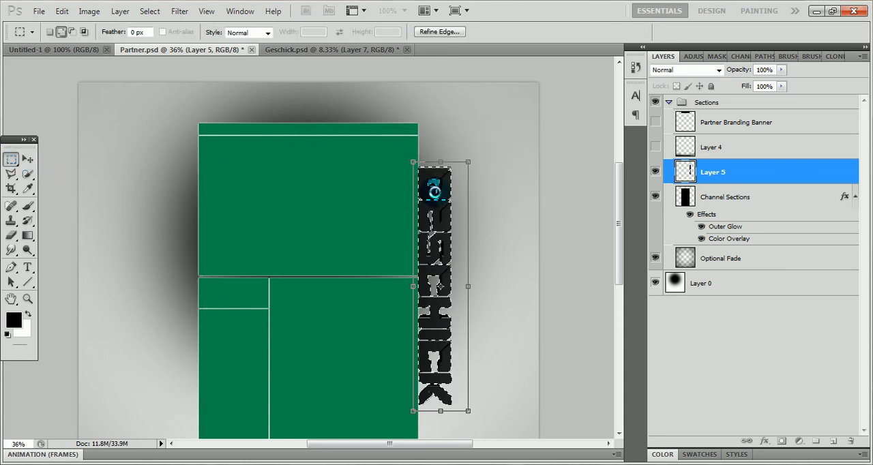
{"action": "right_click", "coordinate": [444, 190]}
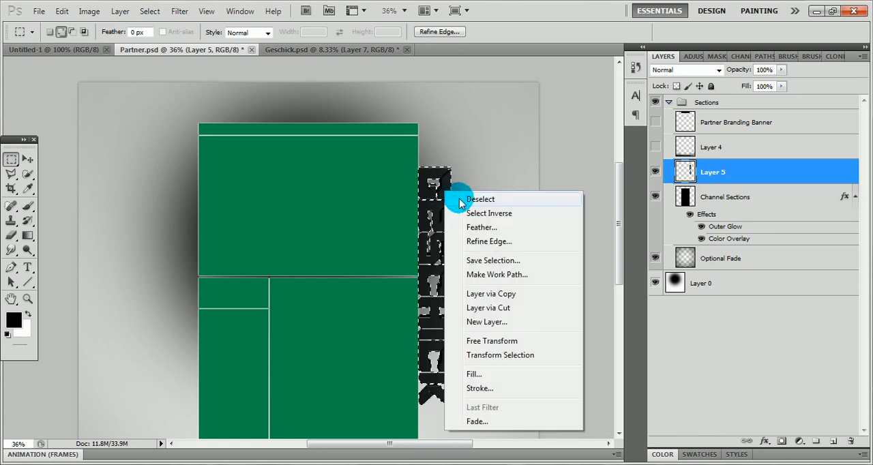
{"action": "left_click", "coordinate": [452, 197]}
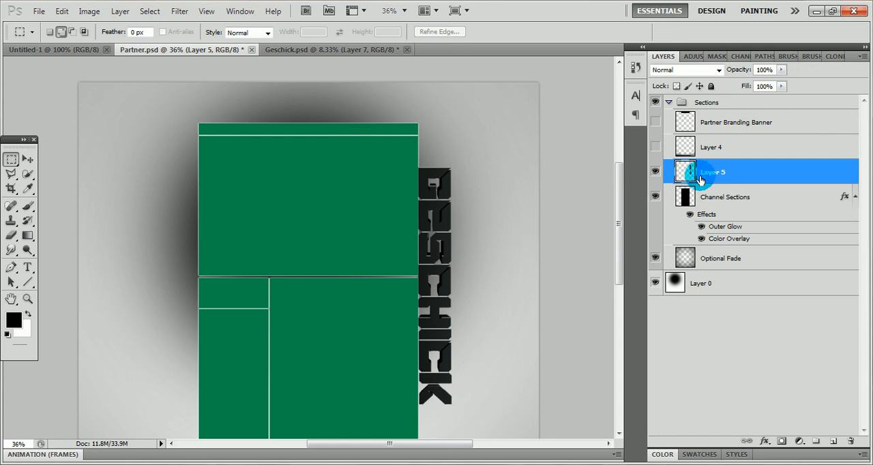
Add an Outer Glow layer style to Layer 5 and set the glow colour to black
{"action": "double_click", "coordinate": [753, 175]}
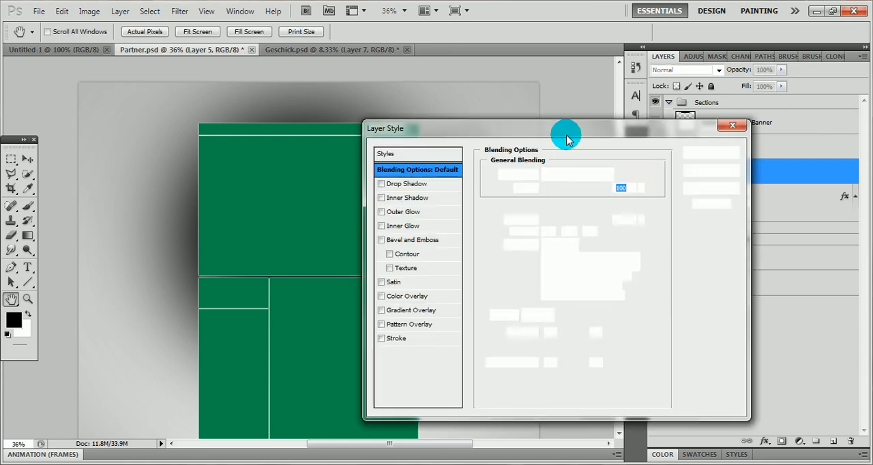
{"action": "left_click_drag", "start_coordinate": [564, 127], "coordinate": [671, 180]}
{"action": "left_click", "coordinate": [522, 263]}
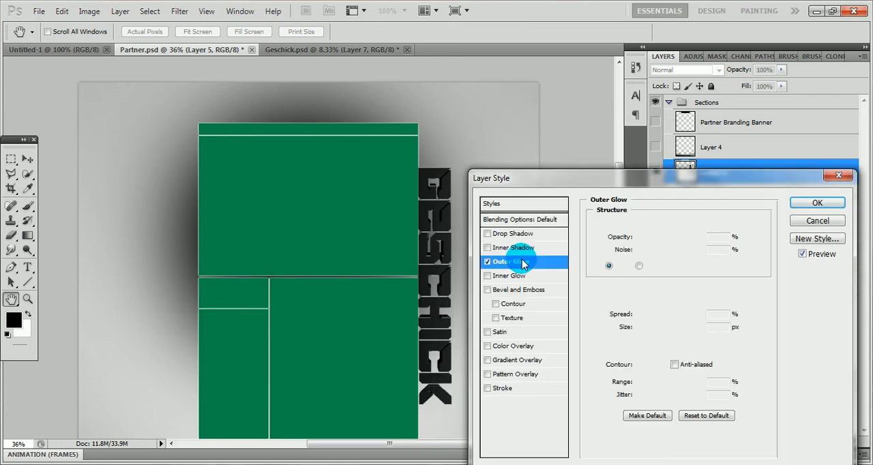
{"action": "left_click", "coordinate": [620, 265]}
{"action": "left_click_drag", "start_coordinate": [541, 283], "coordinate": [530, 343]}
{"action": "left_click", "coordinate": [662, 140]}
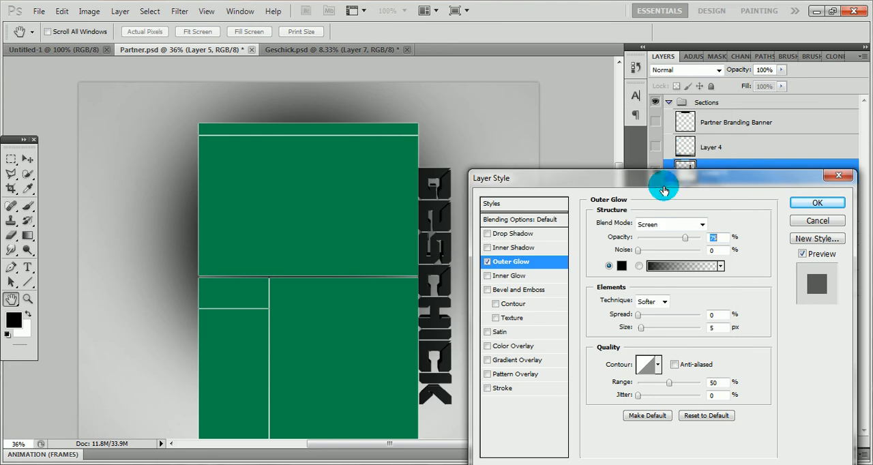
Set the Outer Glow's blend mode to Normal, opacity to 100% and contour to the single-peak cone shape
{"action": "left_click", "coordinate": [659, 225]}
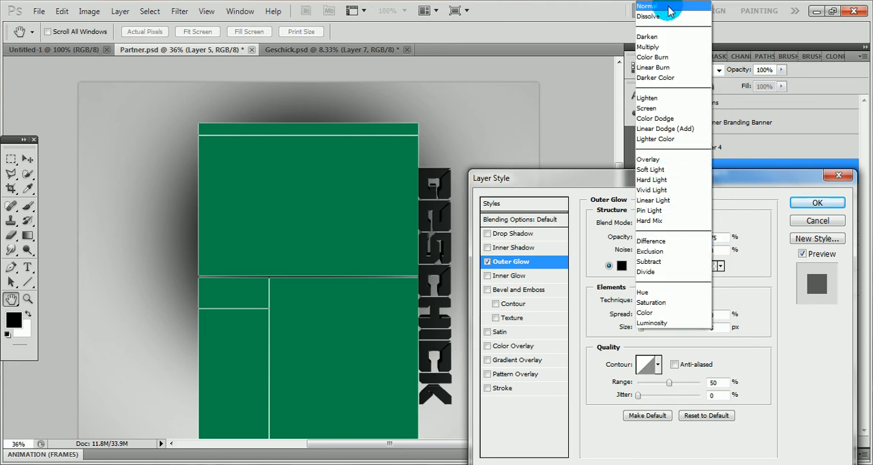
{"action": "left_click", "coordinate": [667, 7]}
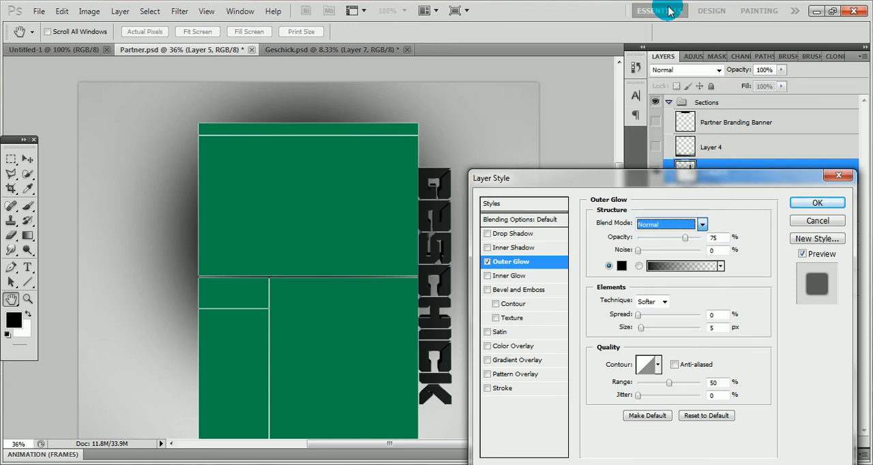
{"action": "double_click", "coordinate": [706, 238]}
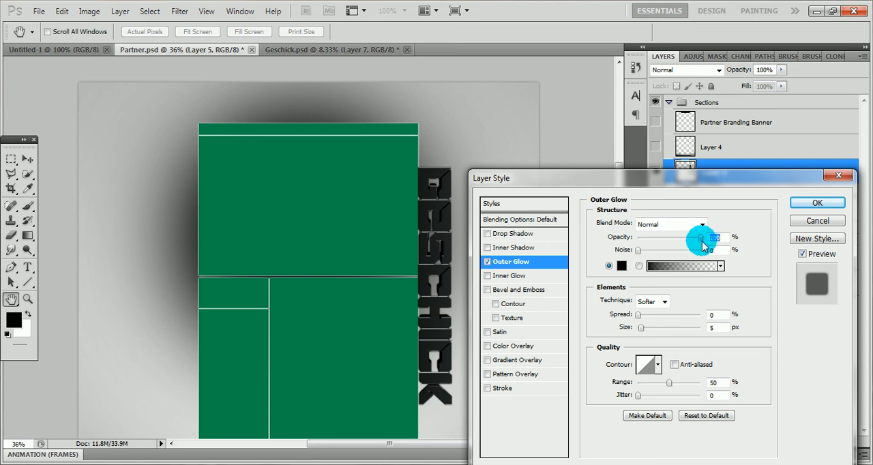
{"action": "left_click", "coordinate": [659, 366]}
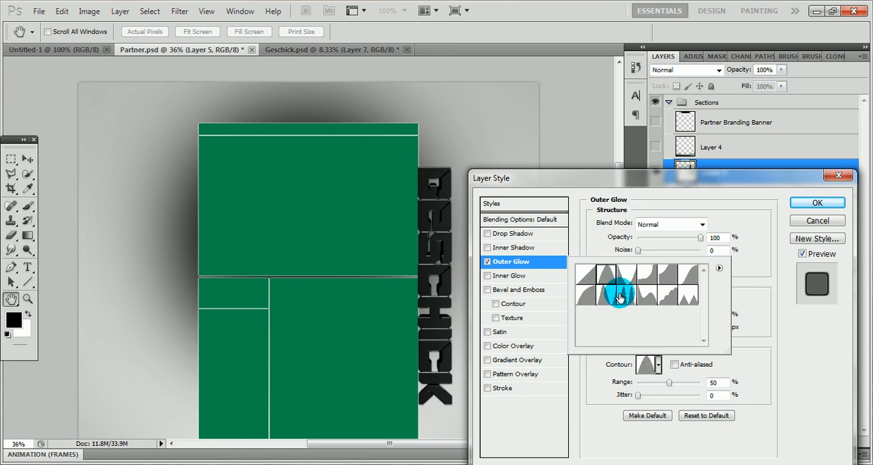
{"action": "left_click", "coordinate": [745, 324]}
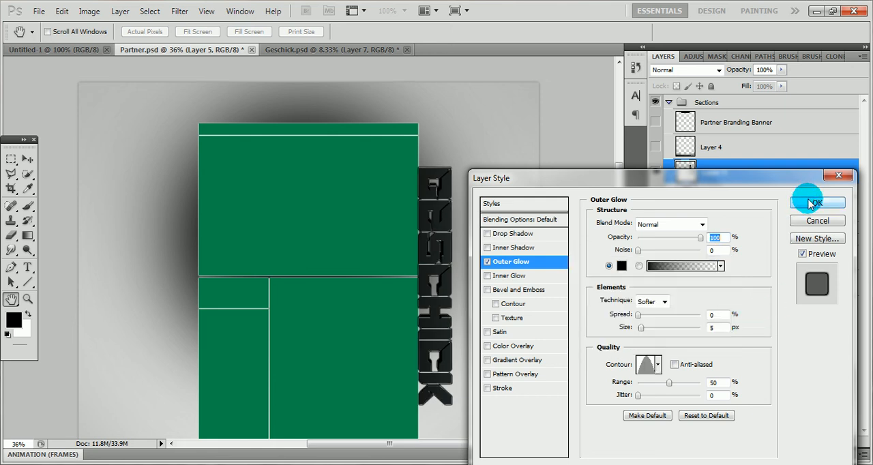
Add a Color Overlay to the lettering, trying the Overlay blend mode before setting it to Color
{"action": "left_click", "coordinate": [514, 346]}
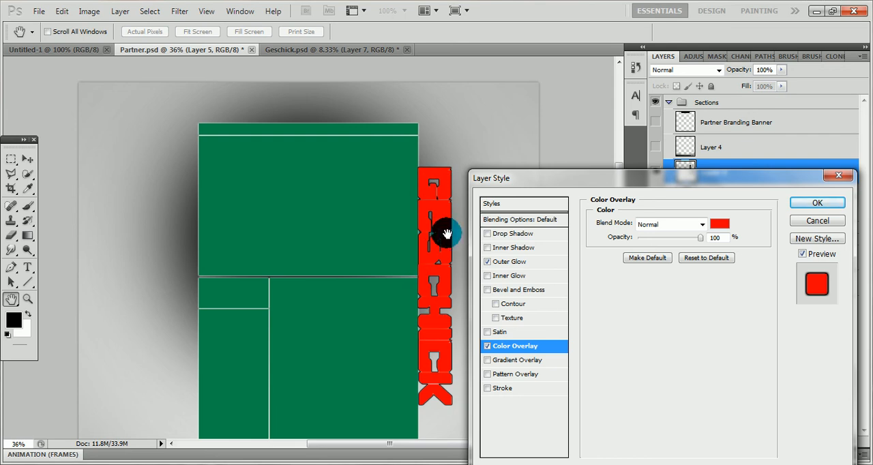
{"action": "left_click", "coordinate": [672, 227]}
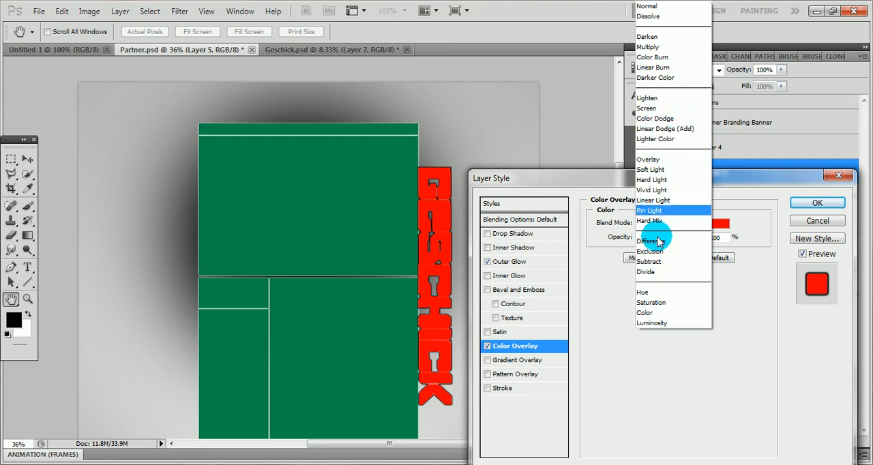
{"action": "left_click", "coordinate": [656, 159]}
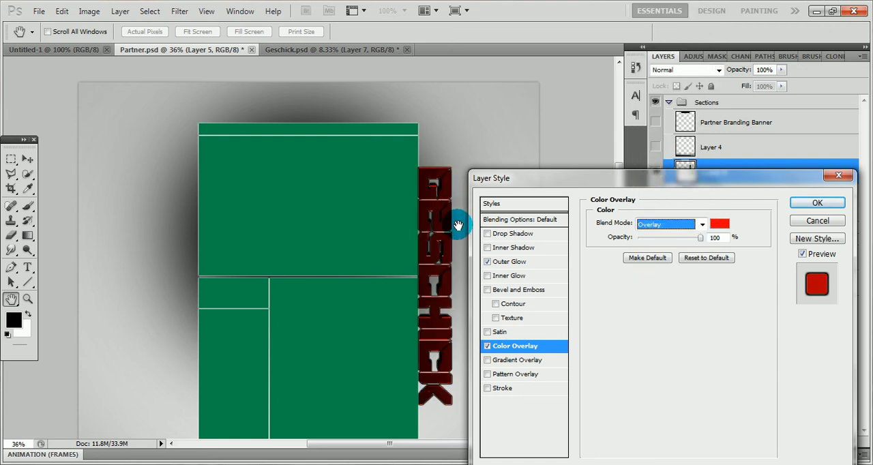
{"action": "left_click", "coordinate": [696, 225]}
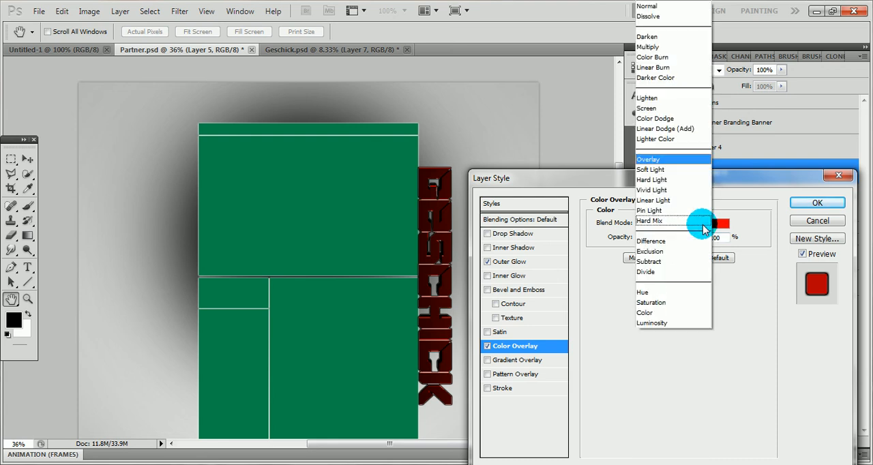
{"action": "left_click", "coordinate": [648, 312]}
Change the lettering's overlay colour to the teal green 00ffba and accept it
{"action": "left_click", "coordinate": [721, 225]}
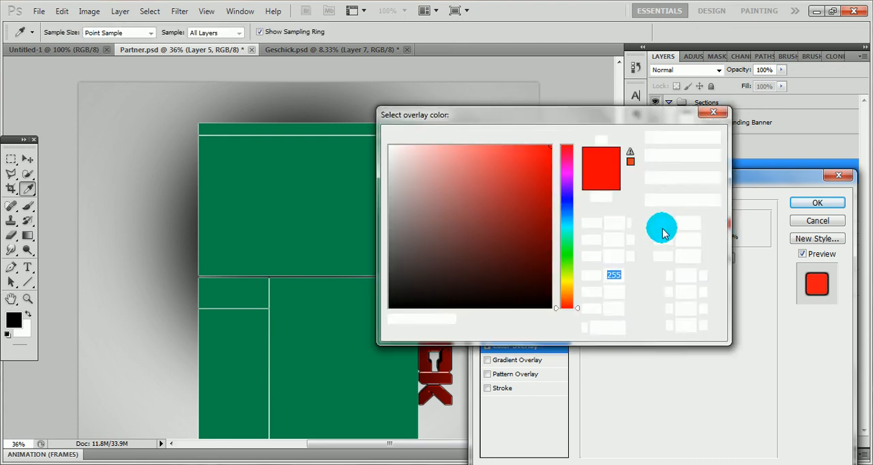
{"action": "left_click", "coordinate": [563, 152]}
{"action": "left_click_drag", "start_coordinate": [562, 113], "coordinate": [700, 192]}
{"action": "left_click", "coordinate": [710, 302]}
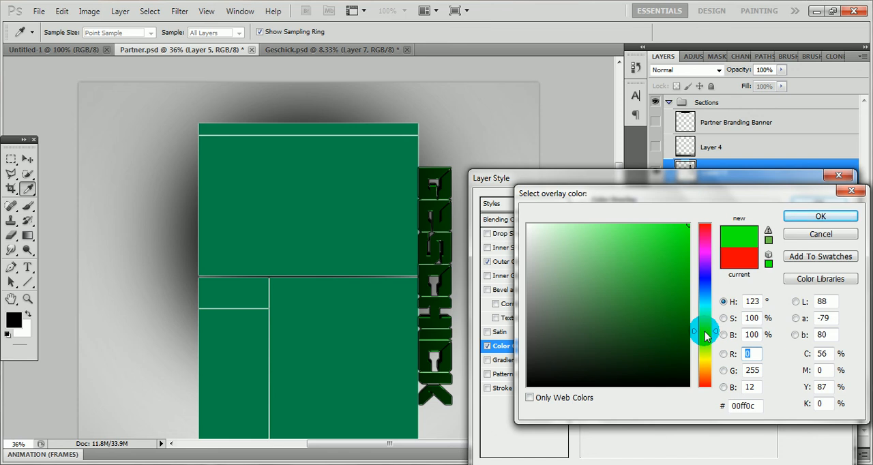
{"action": "left_click_drag", "start_coordinate": [706, 329], "coordinate": [710, 316]}
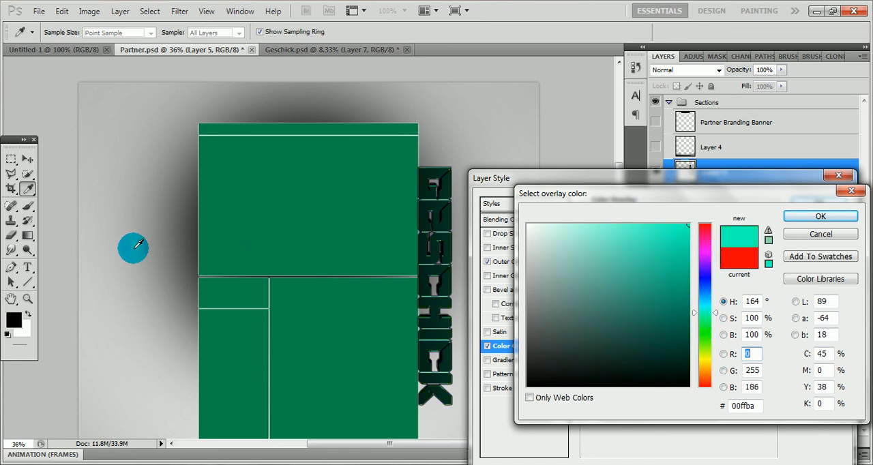
{"action": "left_click", "coordinate": [793, 218]}
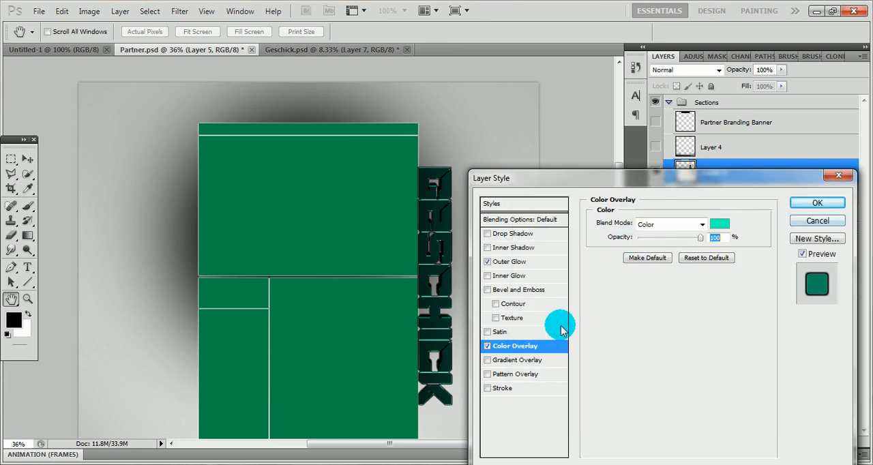
Add an Inner Glow to the lettering, leave Drop Shadow off and apply the layer style
{"action": "left_click", "coordinate": [513, 279]}
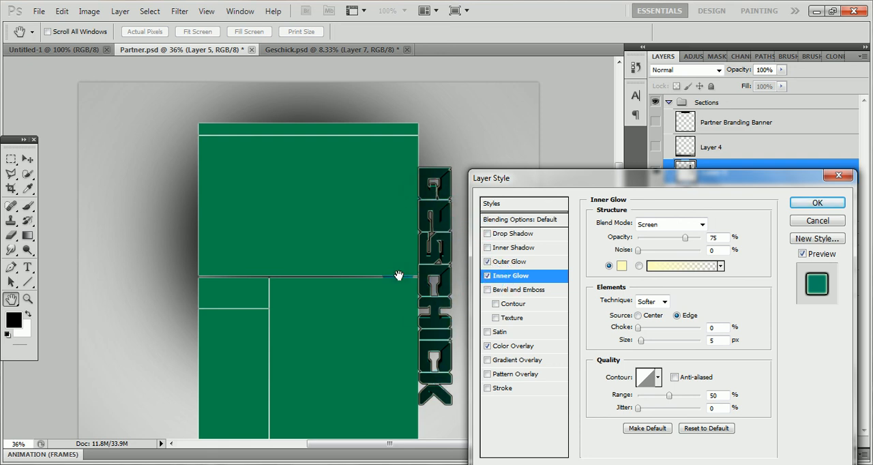
{"action": "left_click", "coordinate": [520, 235]}
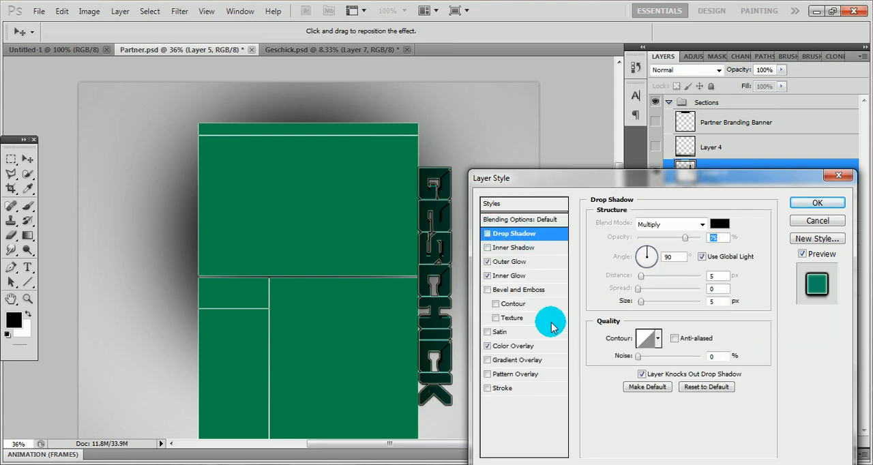
{"action": "key", "text": "space"}
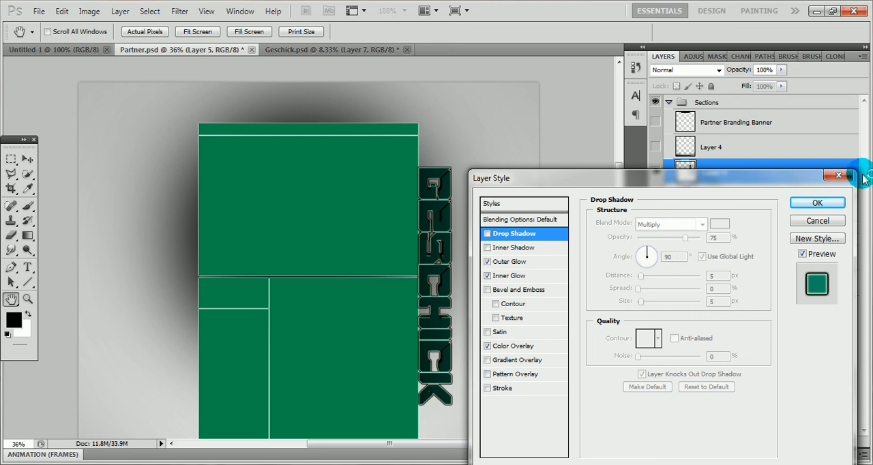
{"action": "left_click", "coordinate": [817, 203]}
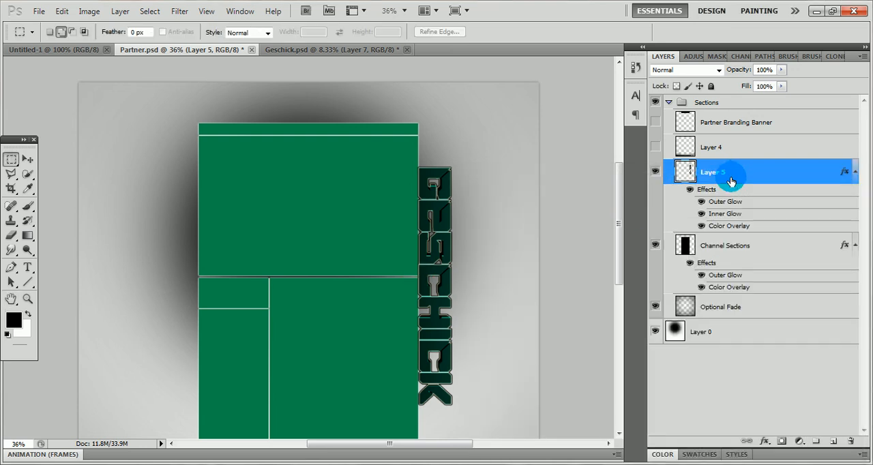
Duplicate Layer 5 within Partner.psd as Layer 5 copy and move the copy over the left edge of the green sections
{"action": "right_click", "coordinate": [731, 176]}
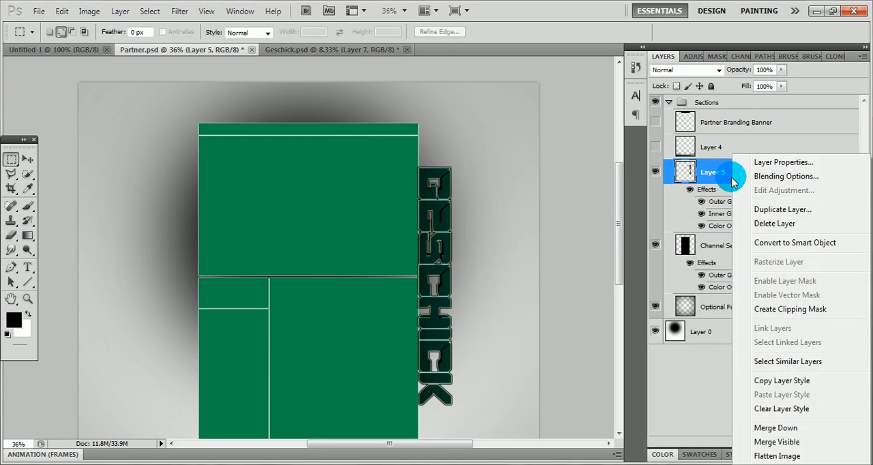
{"action": "left_click", "coordinate": [759, 210]}
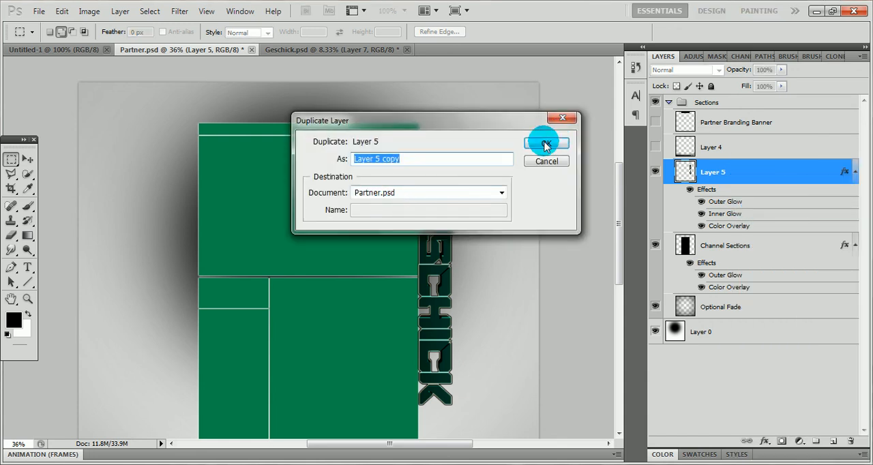
{"action": "left_click", "coordinate": [548, 141]}
{"action": "left_click", "coordinate": [714, 174]}
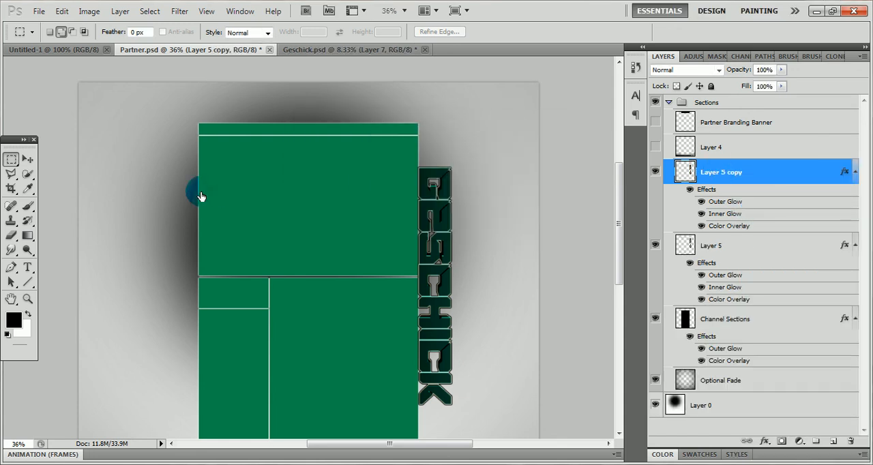
{"action": "left_click", "coordinate": [27, 158]}
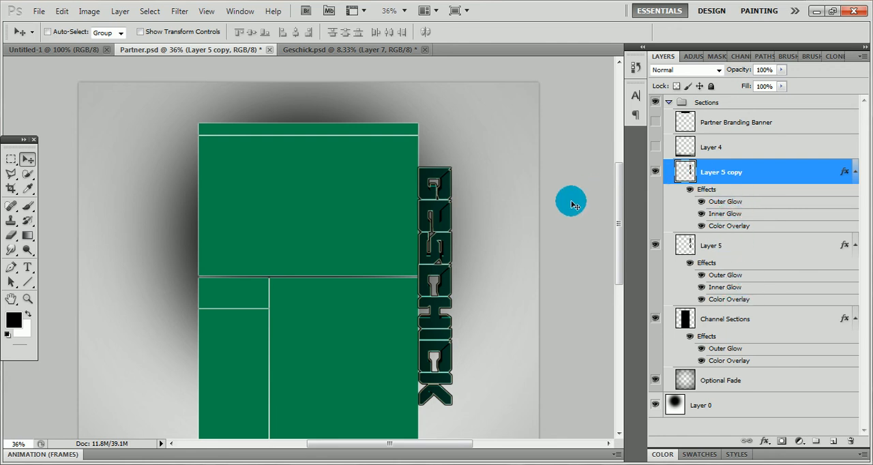
{"action": "left_click_drag", "start_coordinate": [473, 207], "coordinate": [337, 205]}
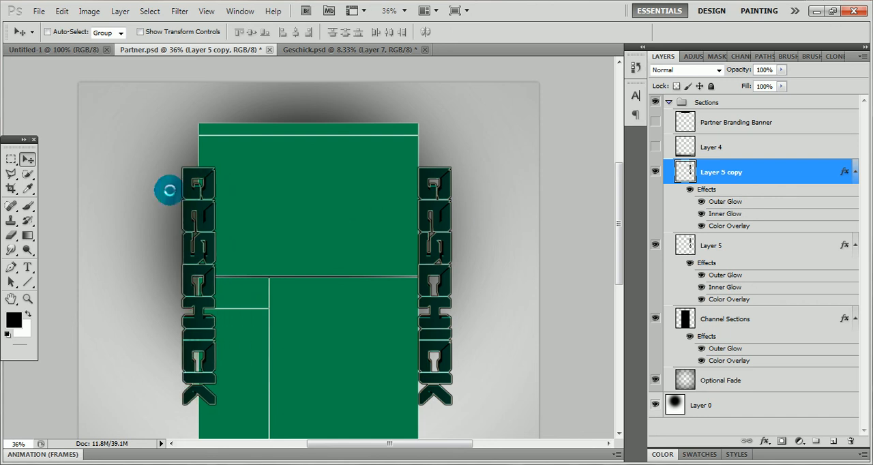
Marquee-select the copied lettering on the left side and rotate it 180° with Free Transform
{"action": "left_click", "coordinate": [11, 161]}
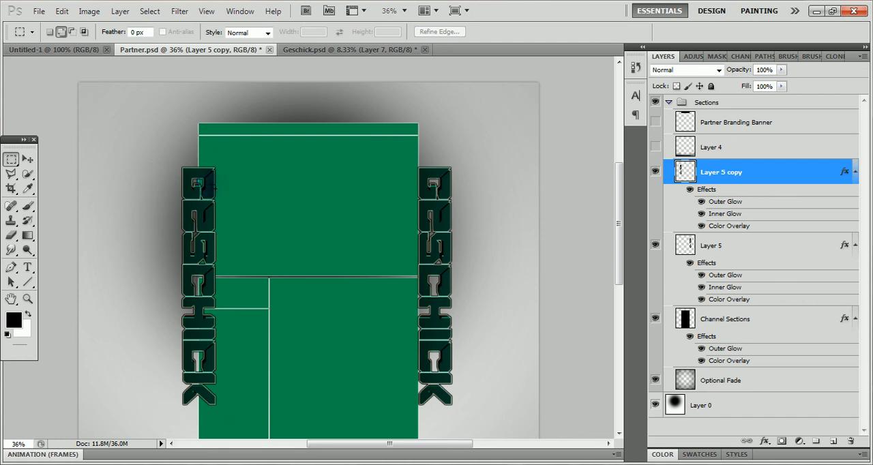
{"action": "right_click", "coordinate": [203, 186]}
{"action": "left_click", "coordinate": [254, 335]}
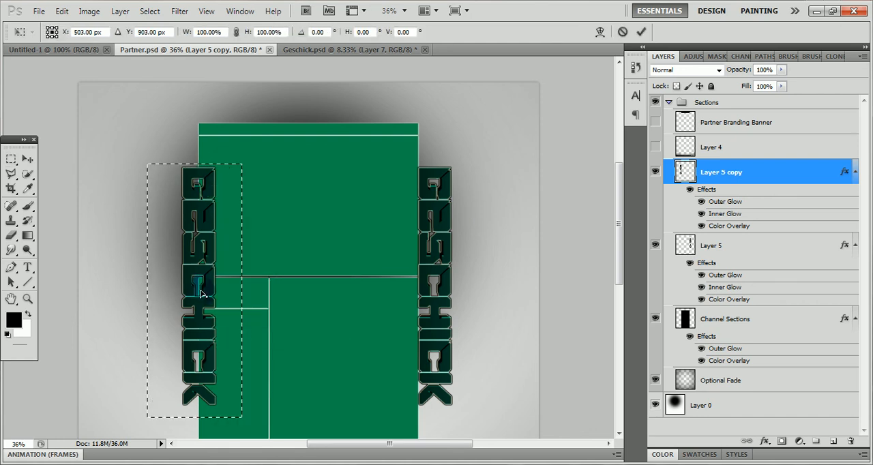
{"action": "right_click", "coordinate": [200, 291]}
{"action": "left_click", "coordinate": [244, 235]}
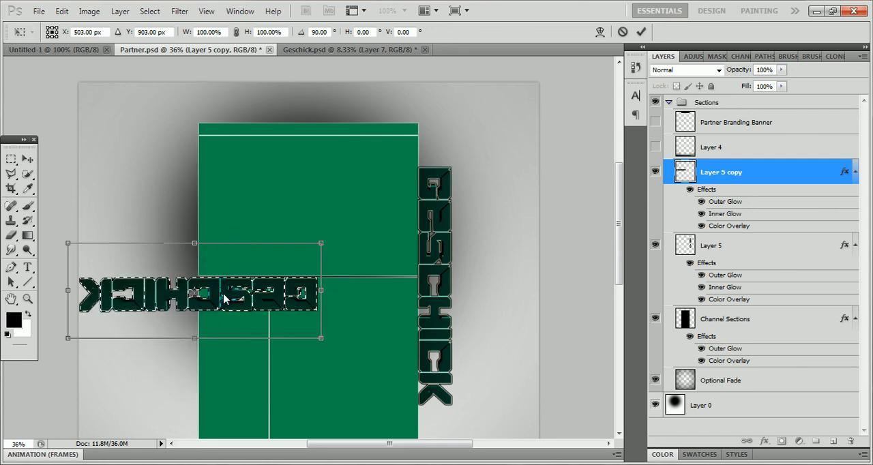
{"action": "right_click", "coordinate": [199, 293]}
{"action": "left_click", "coordinate": [255, 238]}
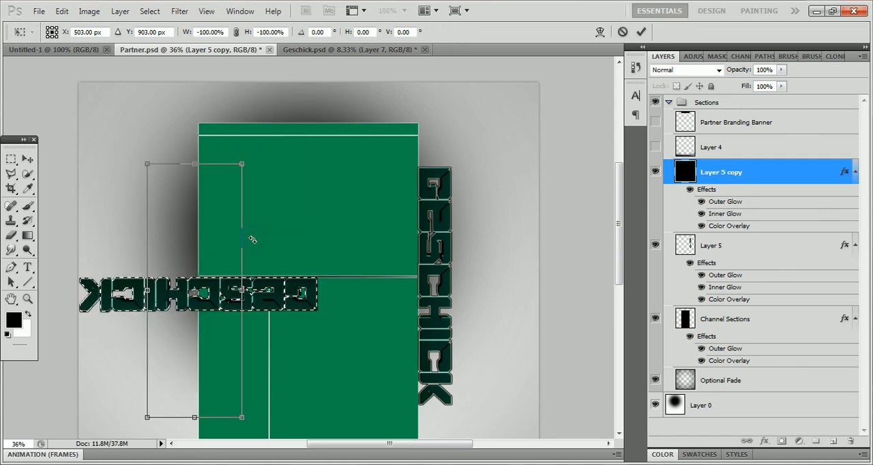
Position the rotated copy flush against the outside of the green sections' left edge, level with the right-hand lettering
{"action": "left_click_drag", "start_coordinate": [197, 249], "coordinate": [188, 244]}
{"action": "left_click_drag", "start_coordinate": [196, 204], "coordinate": [193, 194]}
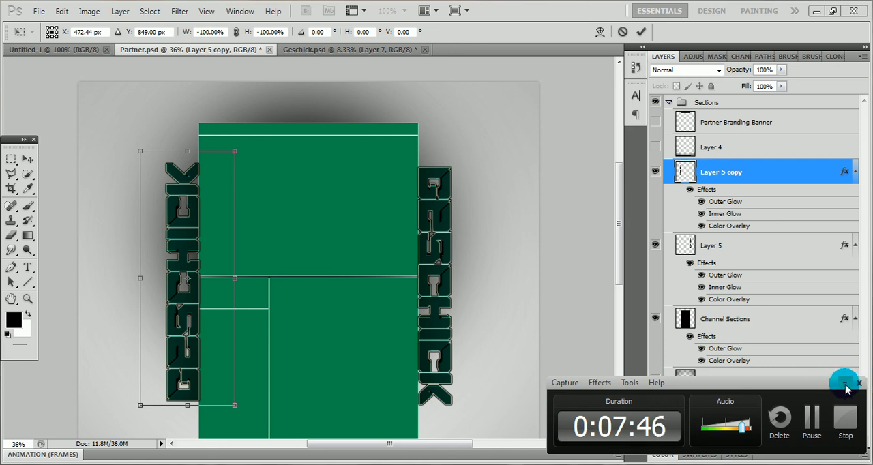
{"action": "left_click", "coordinate": [845, 384]}
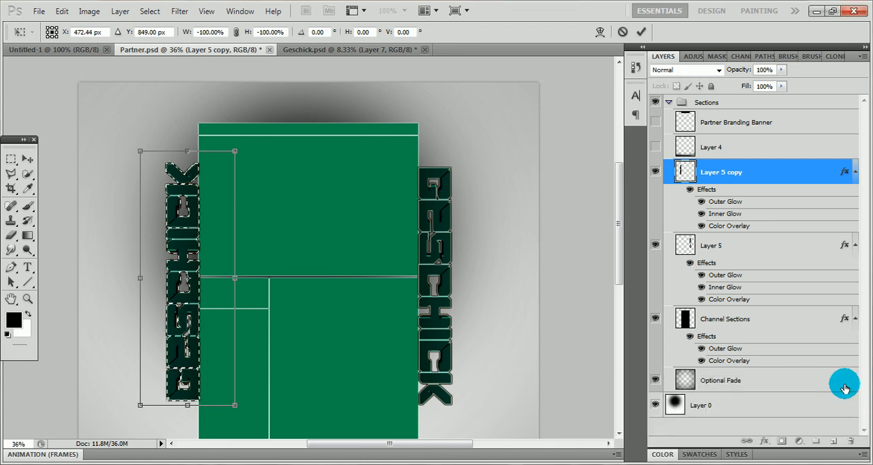